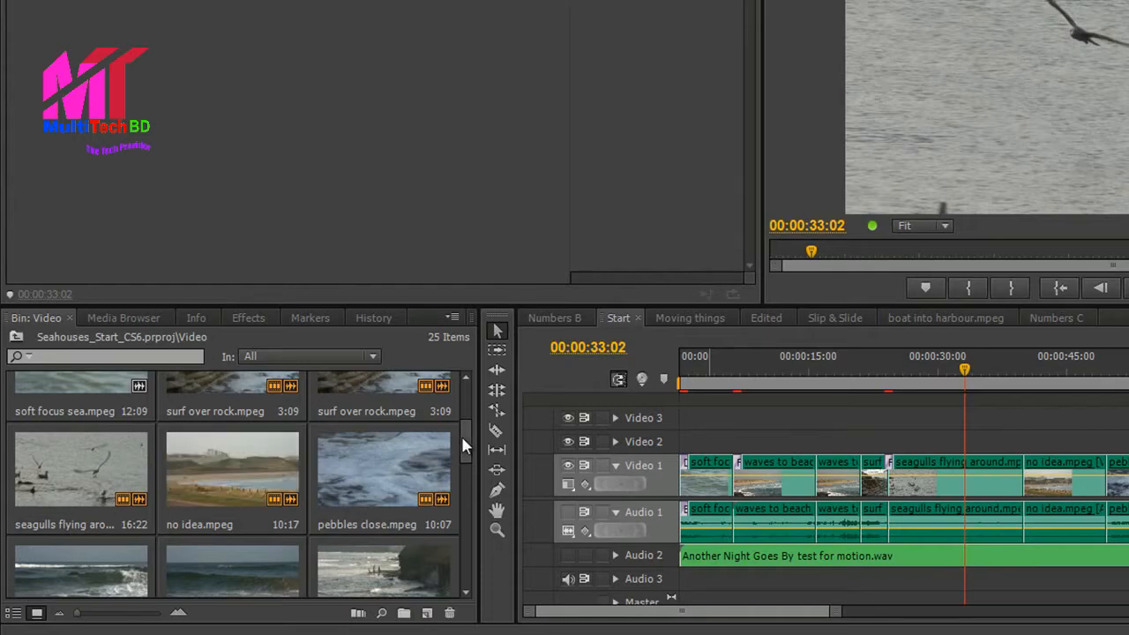
Step: Find the lobster pot clip in the Video bin and mark its In point near the start and Out point about three-quarters through
drag(466, 447, 456, 485)
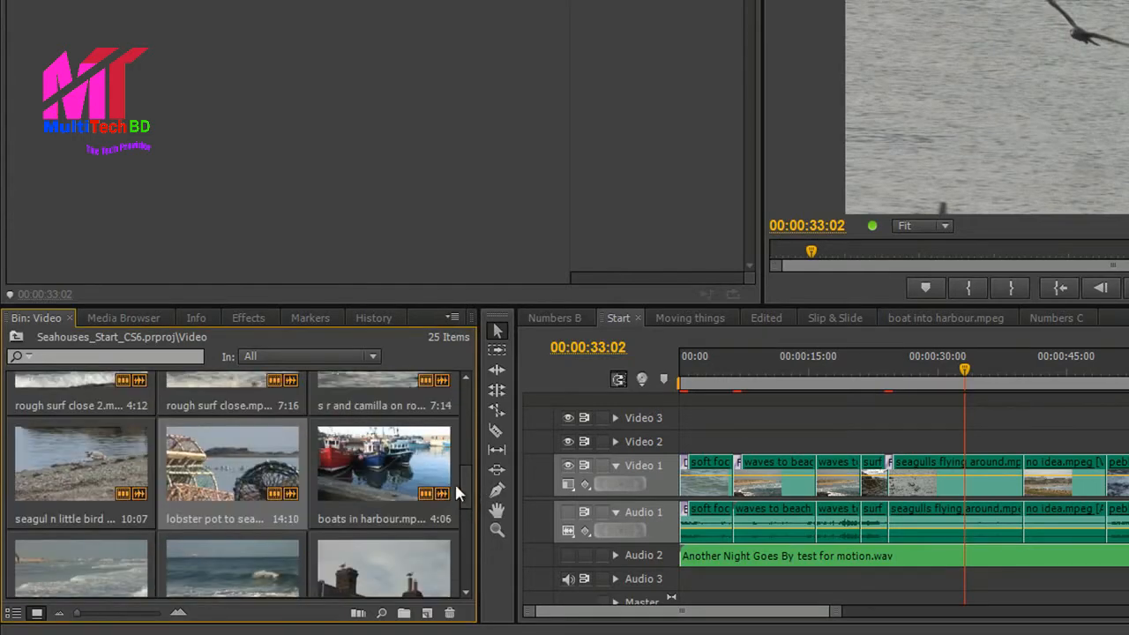
click(191, 524)
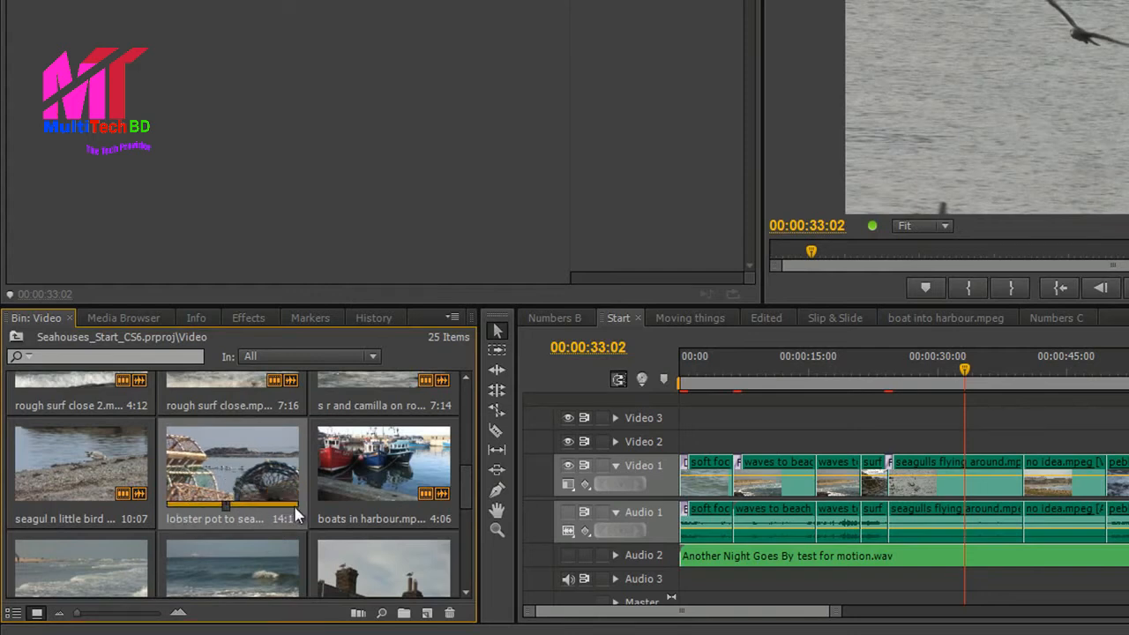
drag(226, 510, 188, 511)
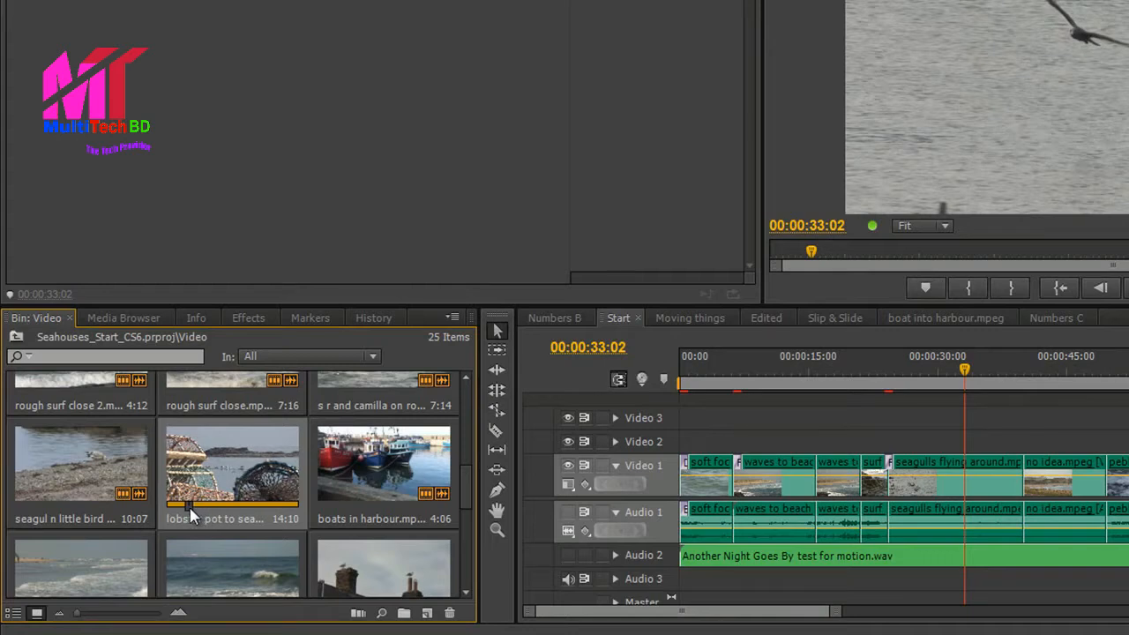
key(i)
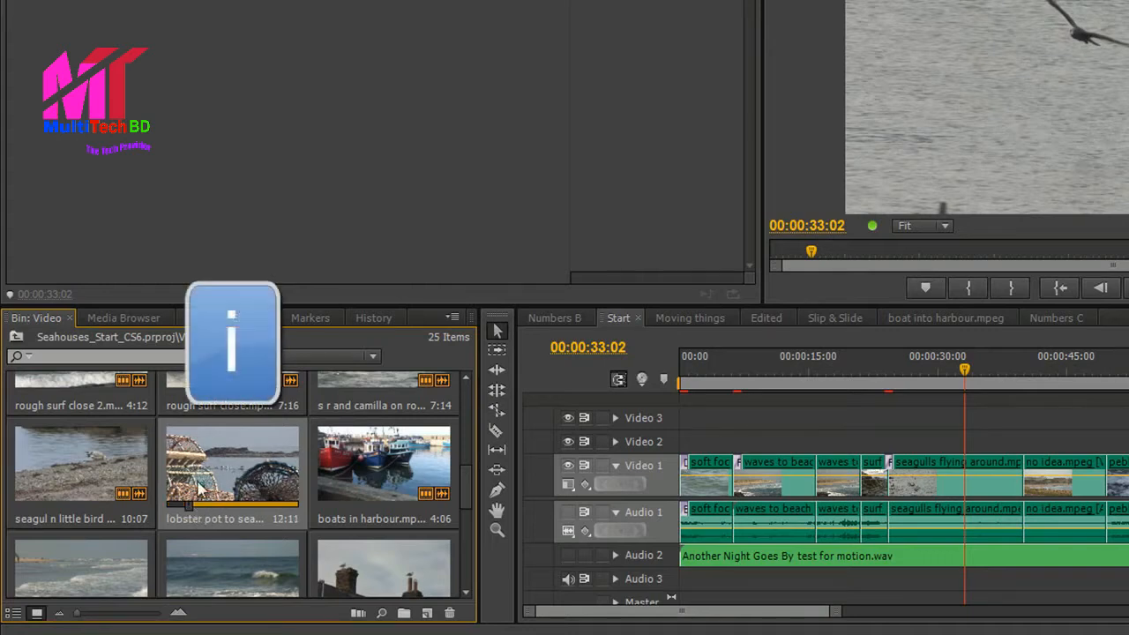
drag(191, 507, 273, 509)
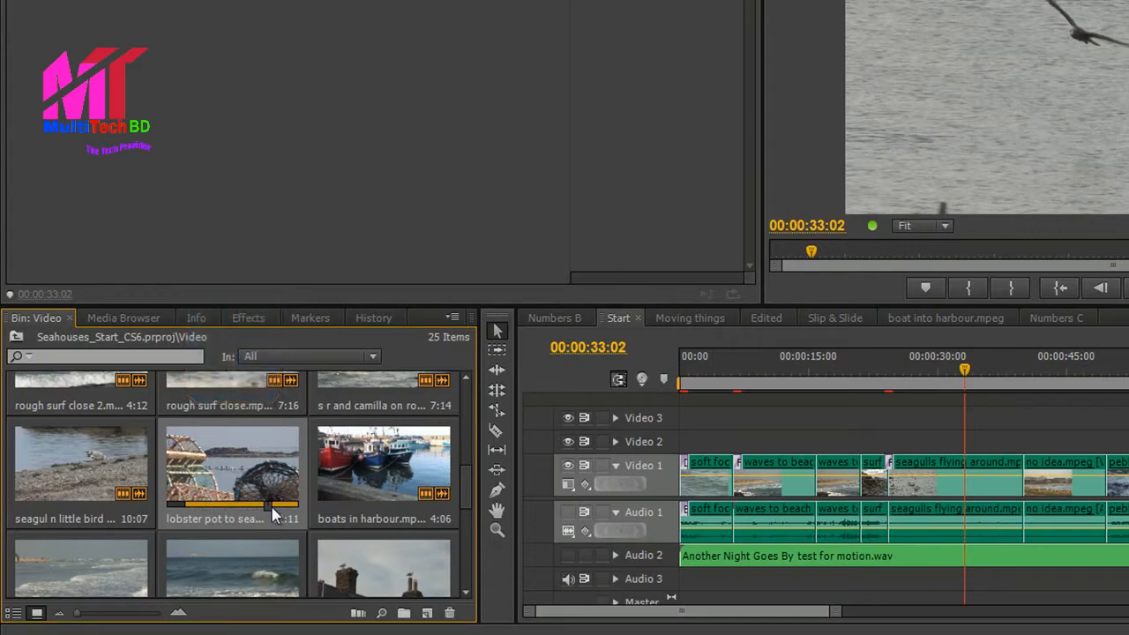
key(o)
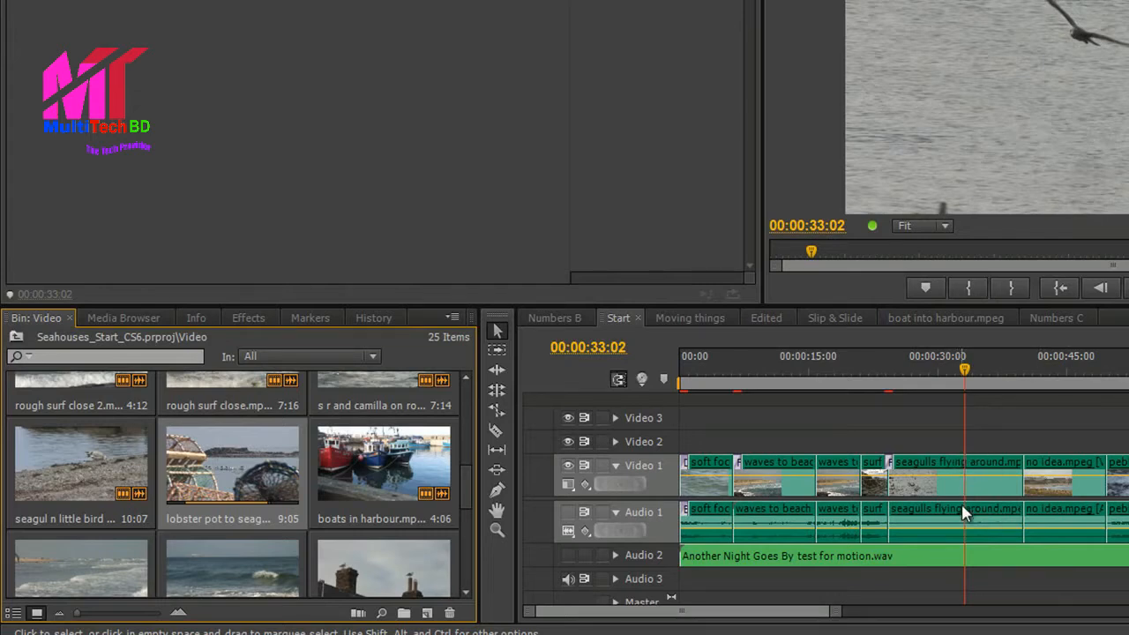
Step: Mark a sequence Out point at 00:00:39:23, where the seagulls clip meets the no idea clip
click(989, 382)
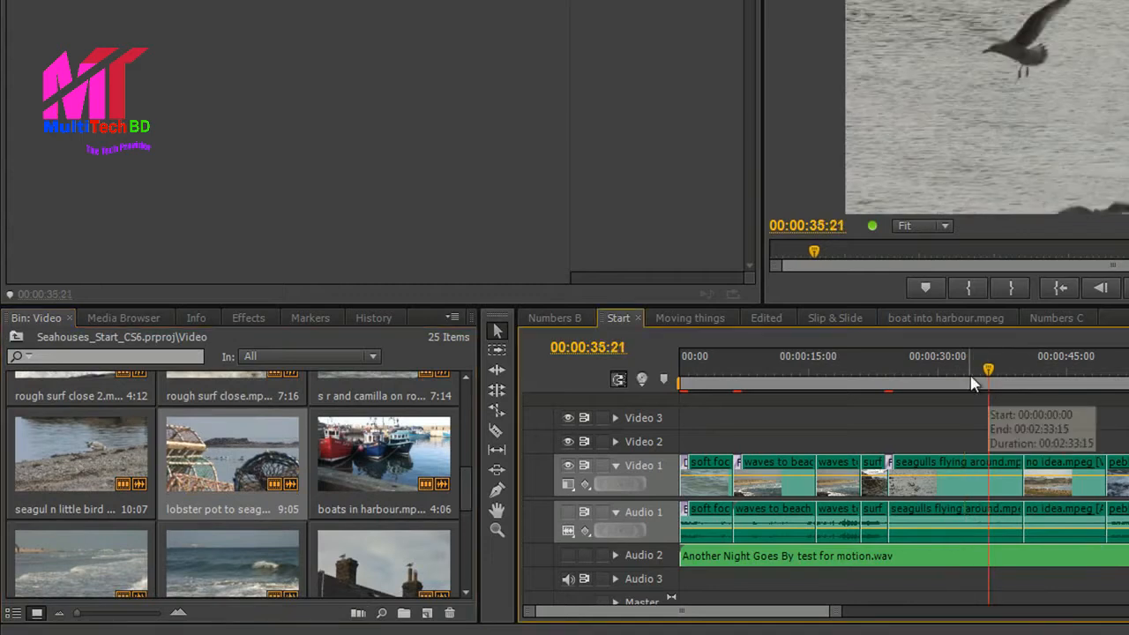
key(Down)
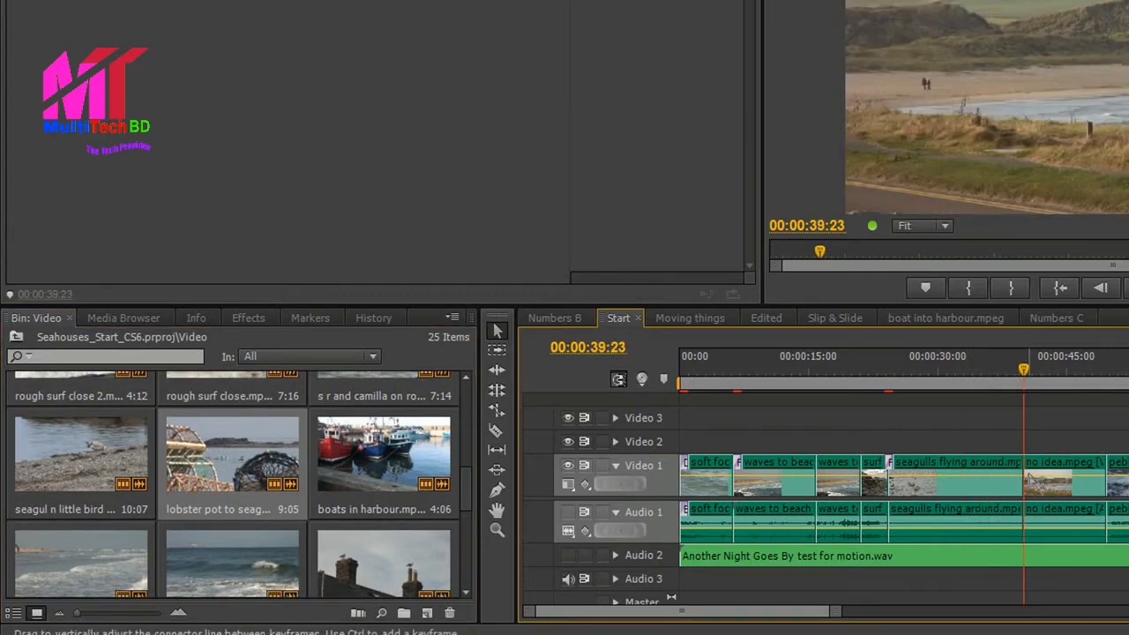
key(o)
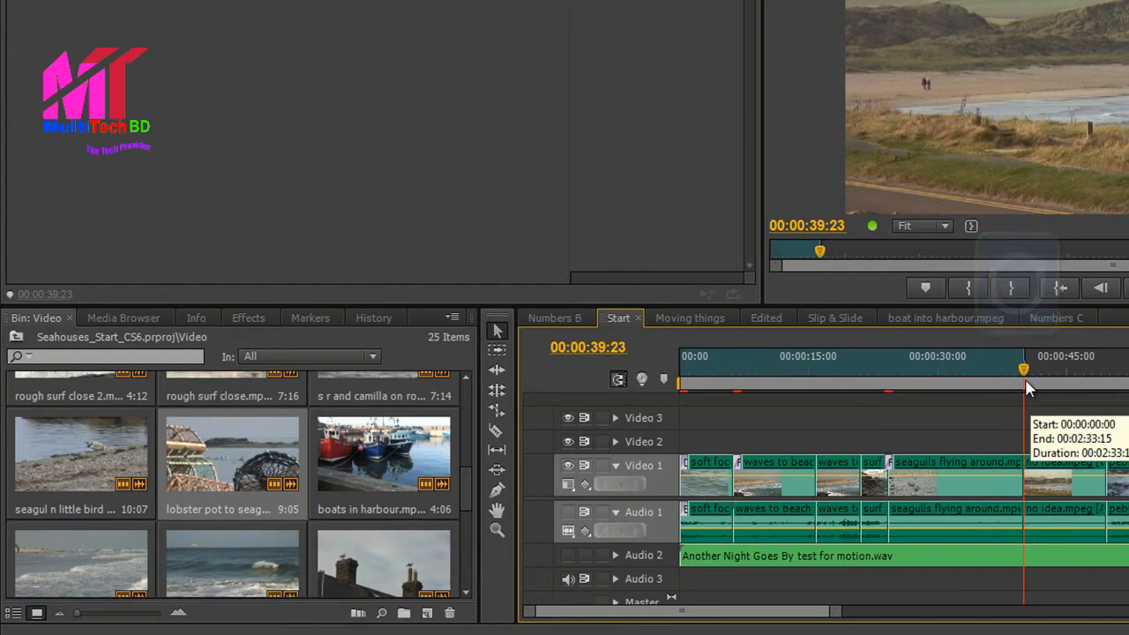
Step: Overwrite the lobster pot clip into the sequence so that it ends at the Out point, and undo the edit
click(267, 478)
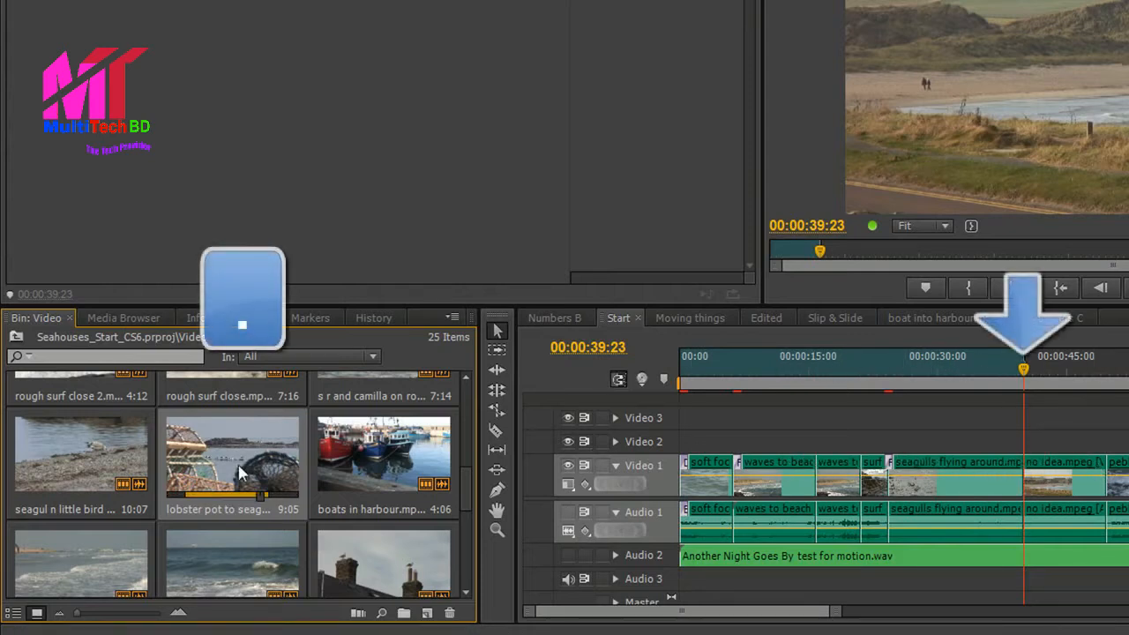
key(period)
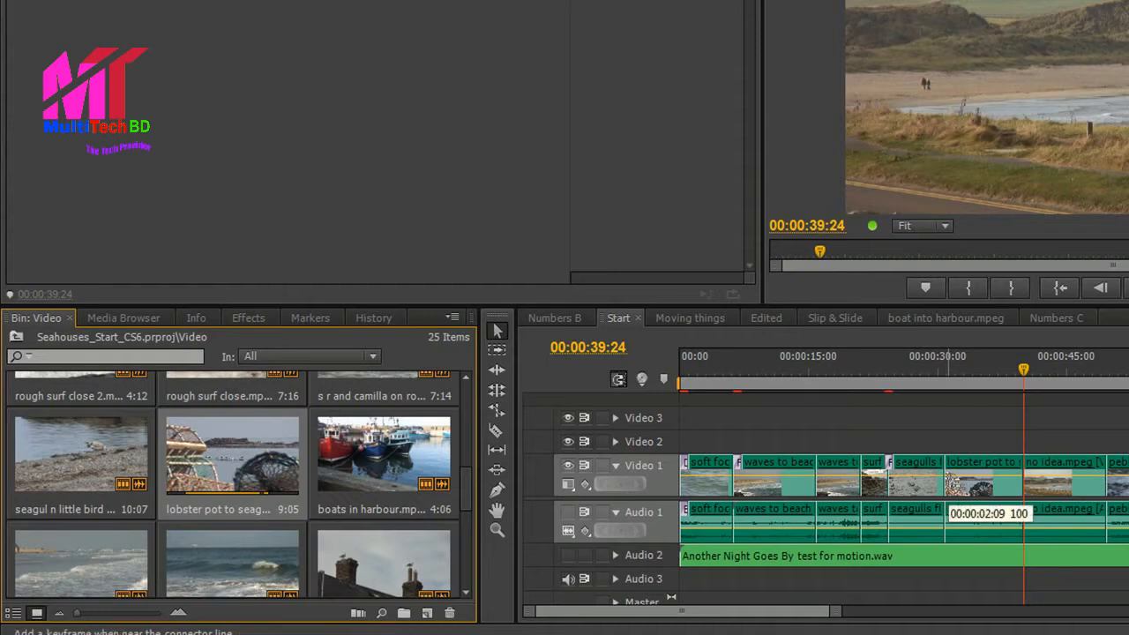
key(o)
key(Up)
key(ctrl+z)
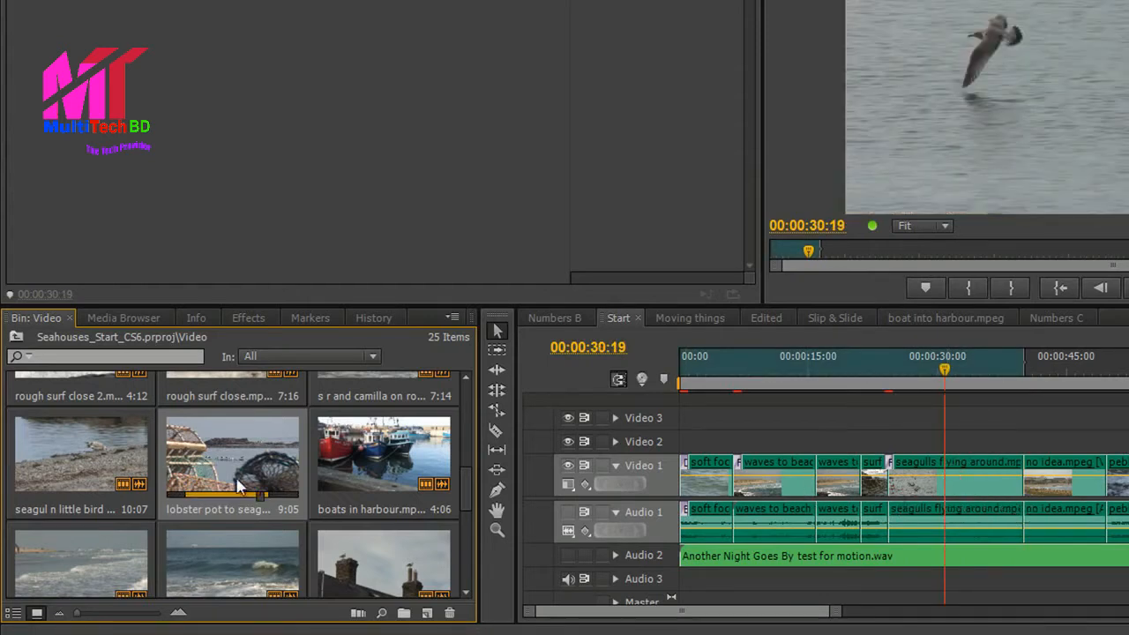
Step: Reset the lobster pot clip's In point near its start and its Out point near its end, for a duration of 13:15
drag(263, 498, 156, 502)
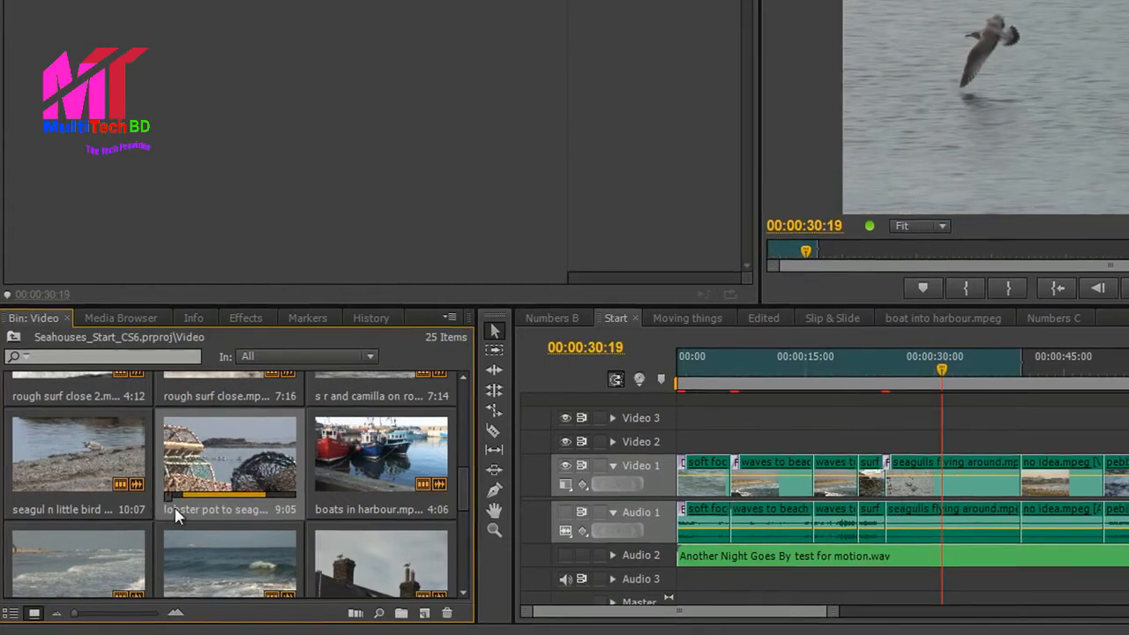
key(i)
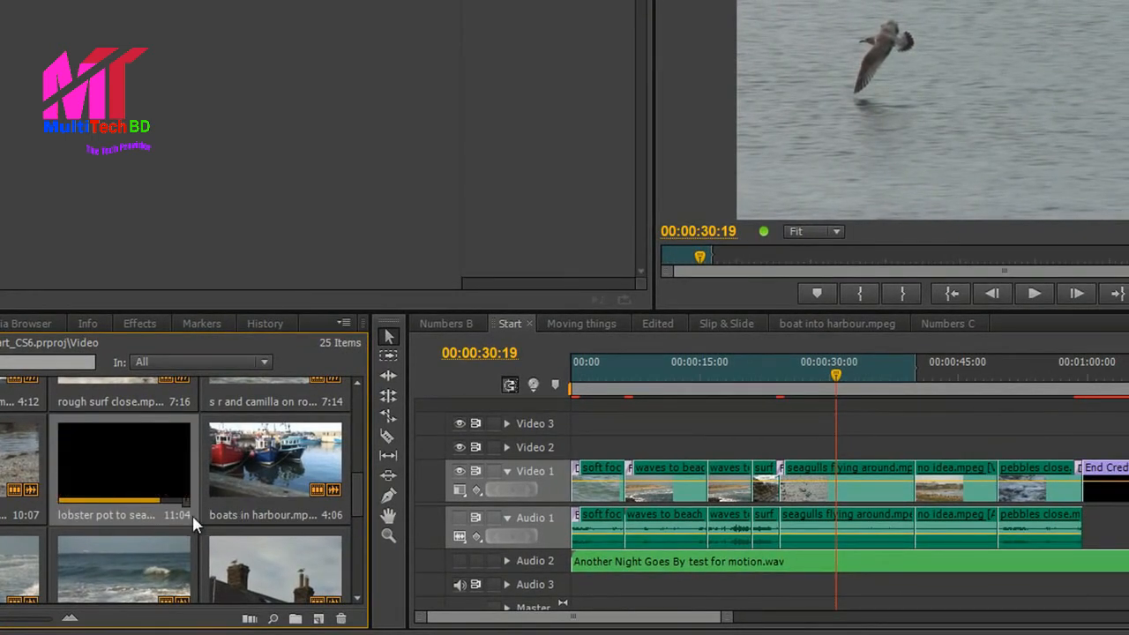
key(o)
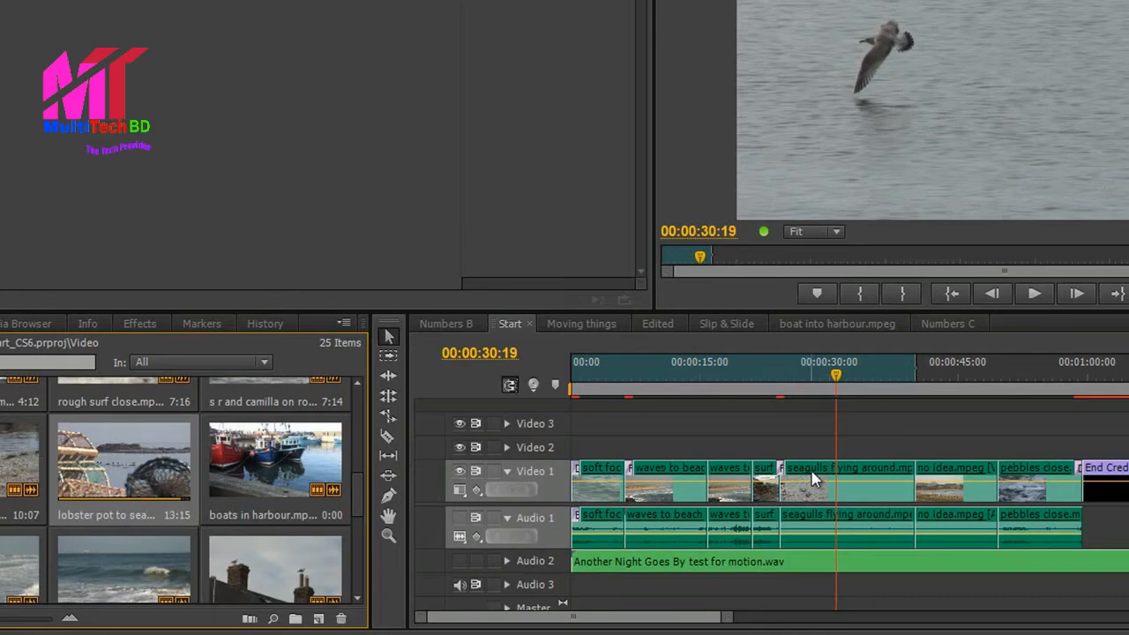
Step: Replace the sequence's Out point with an In point at 00:00:34:15, within the seagulls clip
right_click(876, 377)
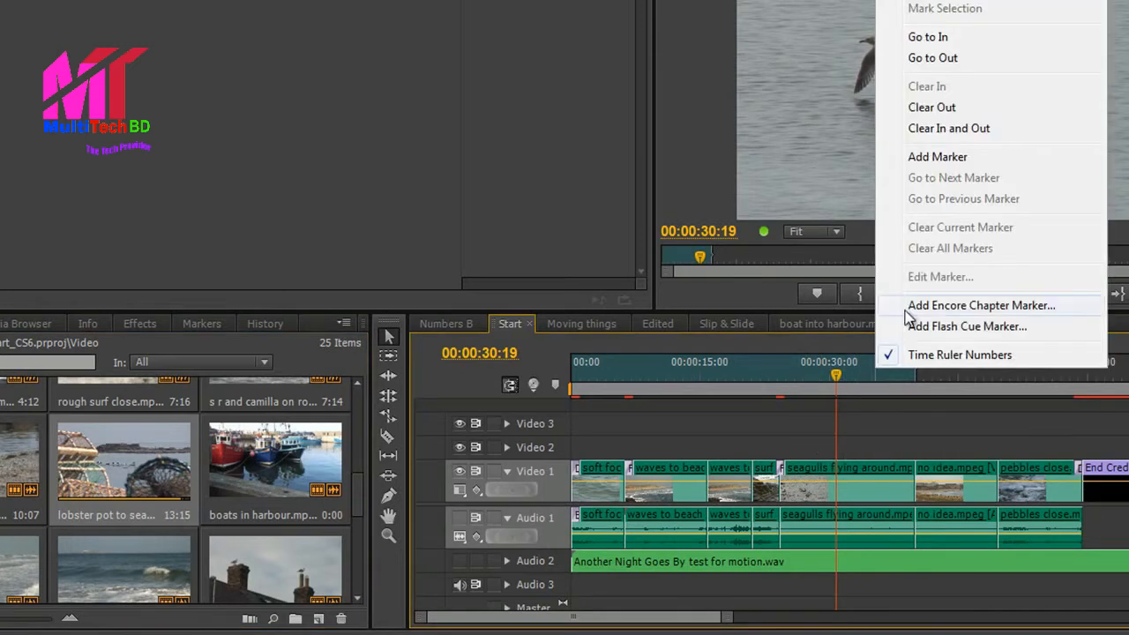
click(955, 107)
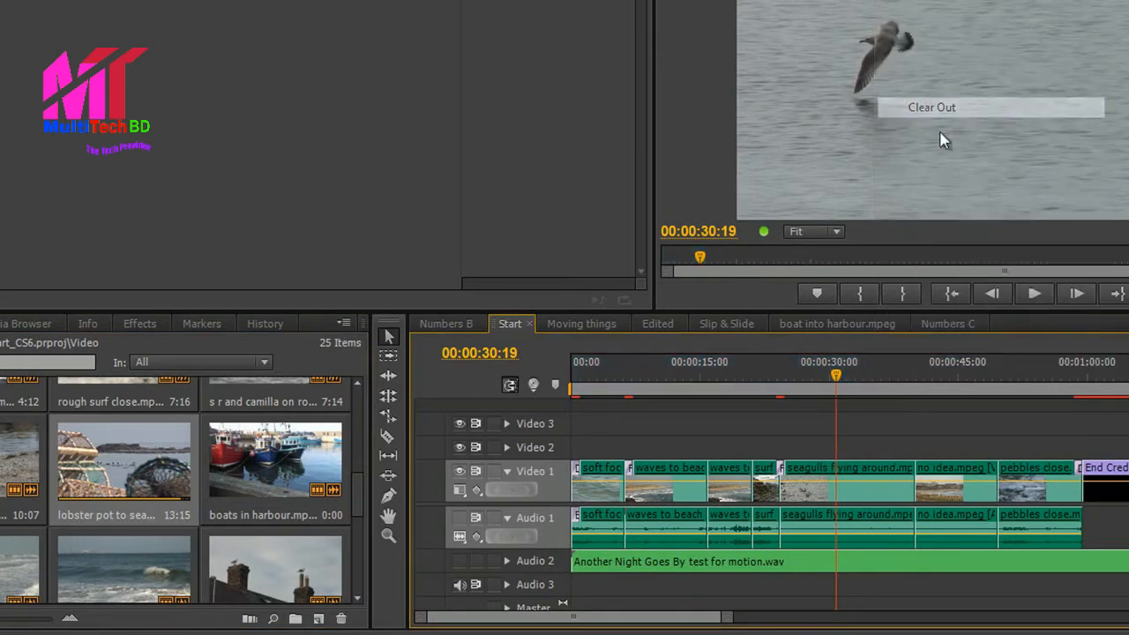
drag(841, 378, 874, 381)
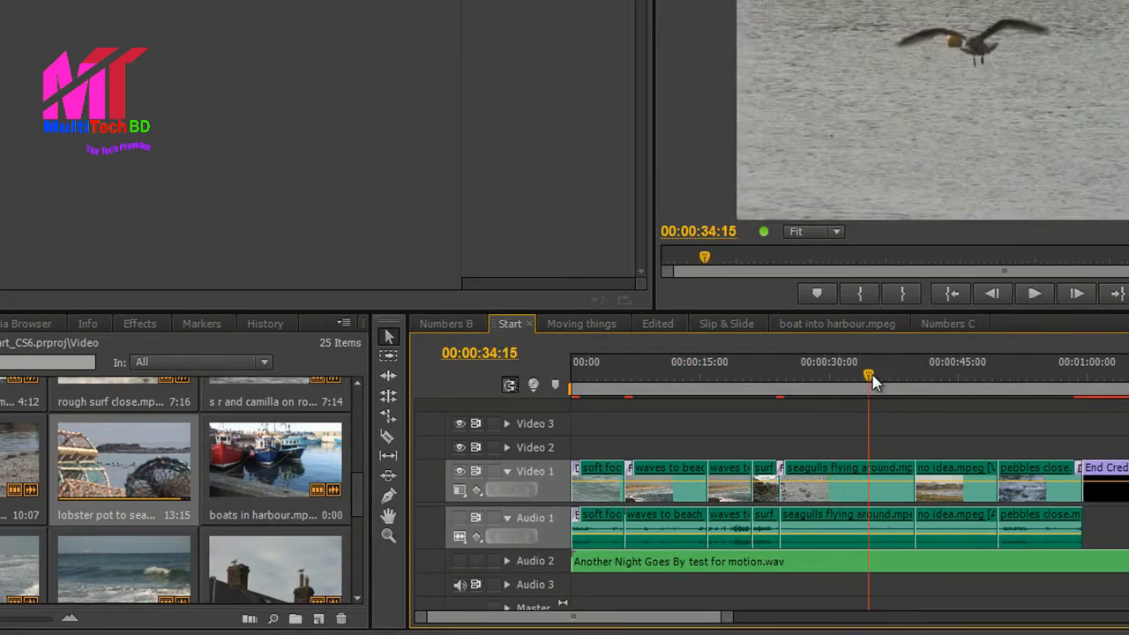
key(i)
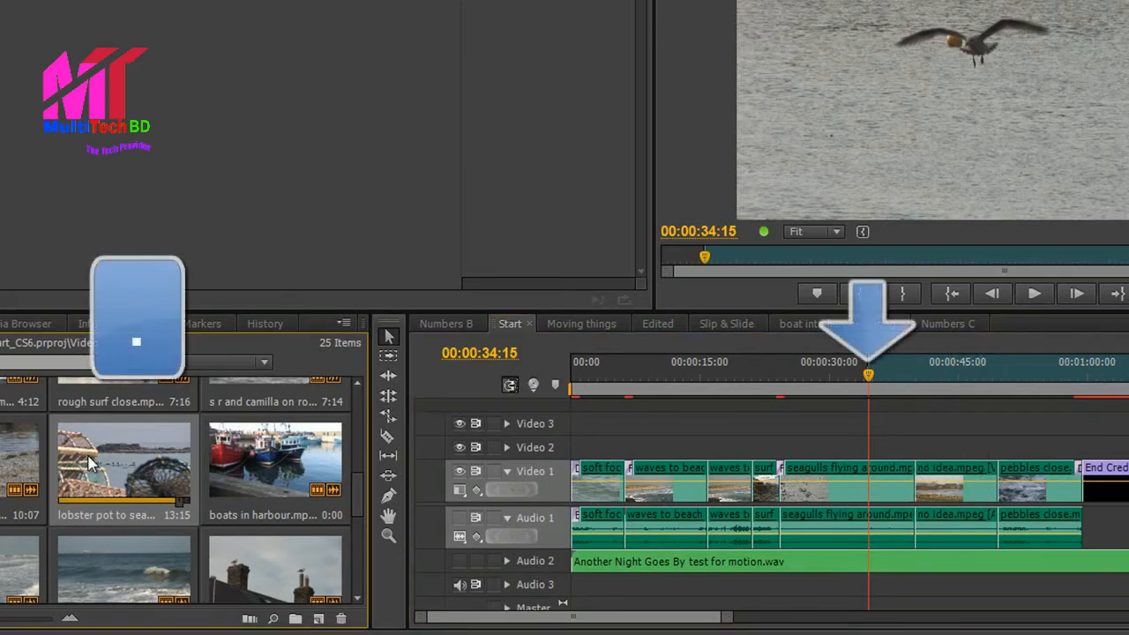
Step: Try overwriting the lobster pot clip from the sequence In point, and clear that In point
key(period)
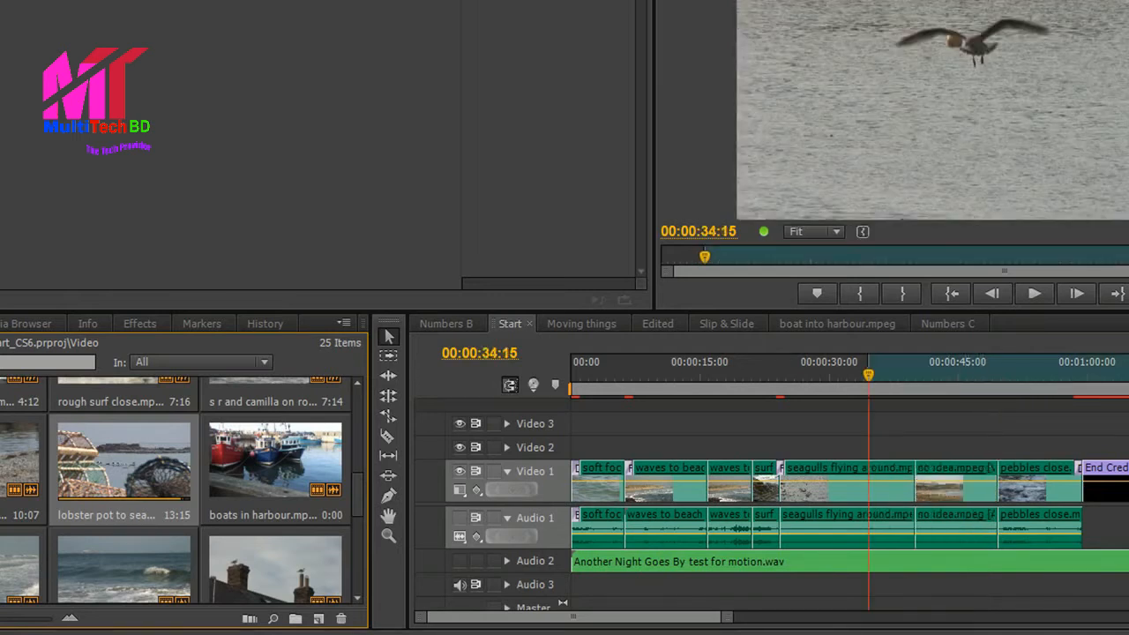
right_click(885, 373)
click(955, 86)
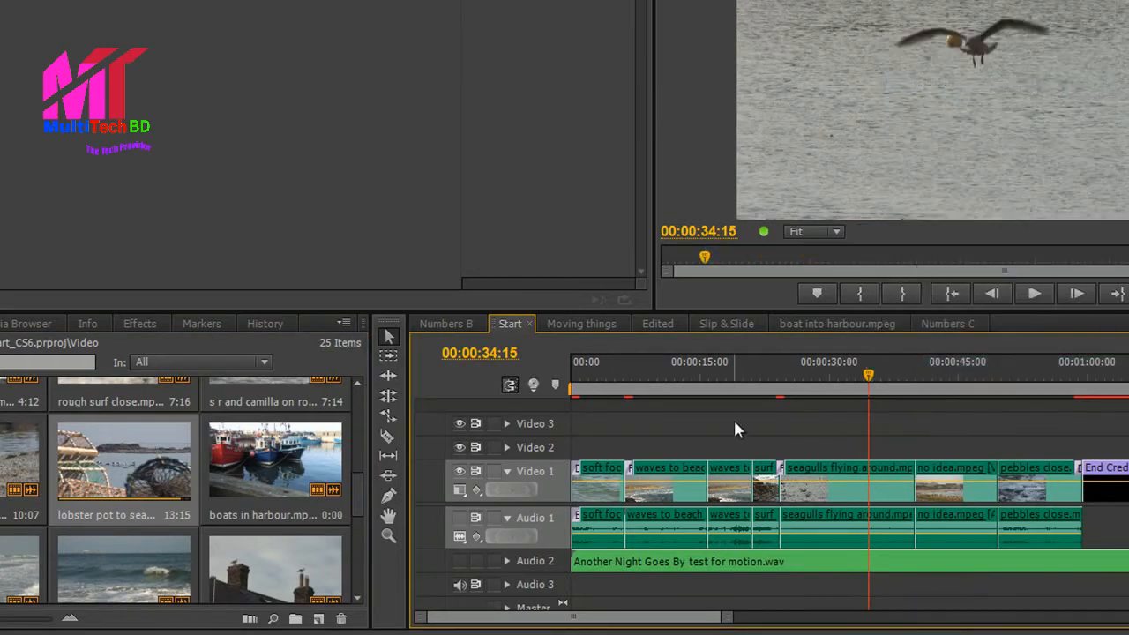
Step: Mark a sequence In point at 00:00:33:21 and an Out point at the end of the seagulls clip, 00:00:39:23
click(855, 387)
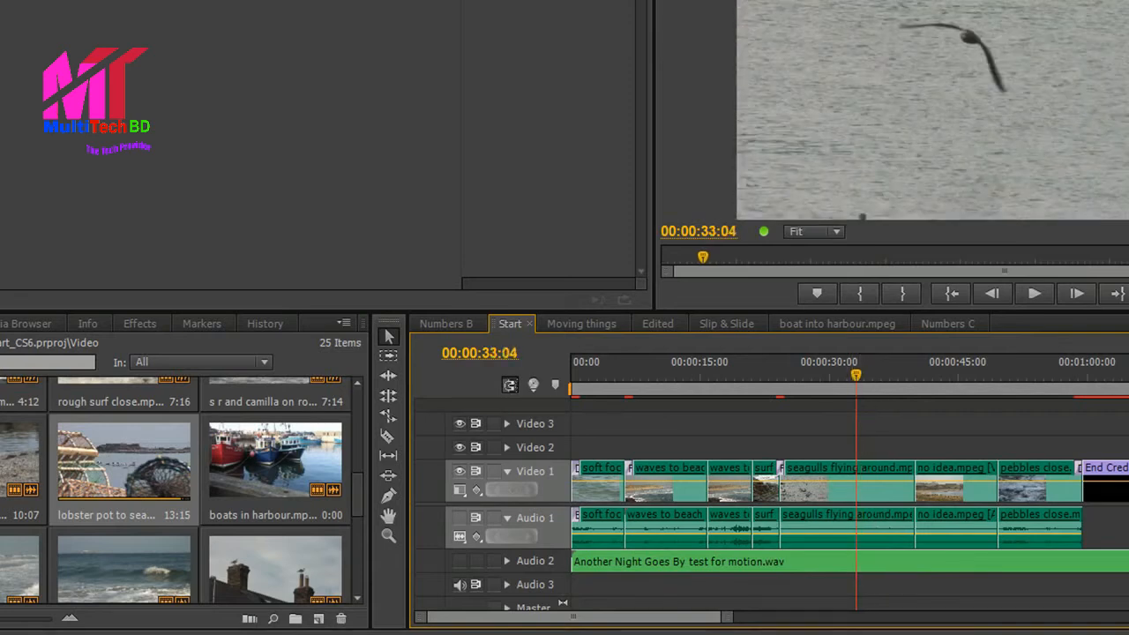
click(857, 386)
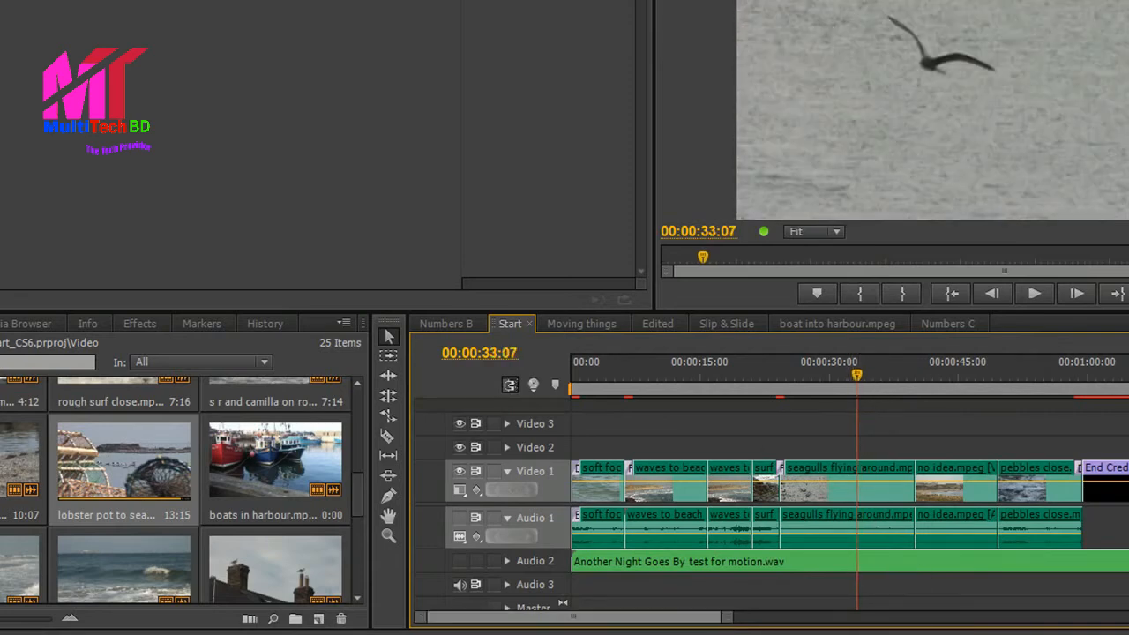
click(863, 387)
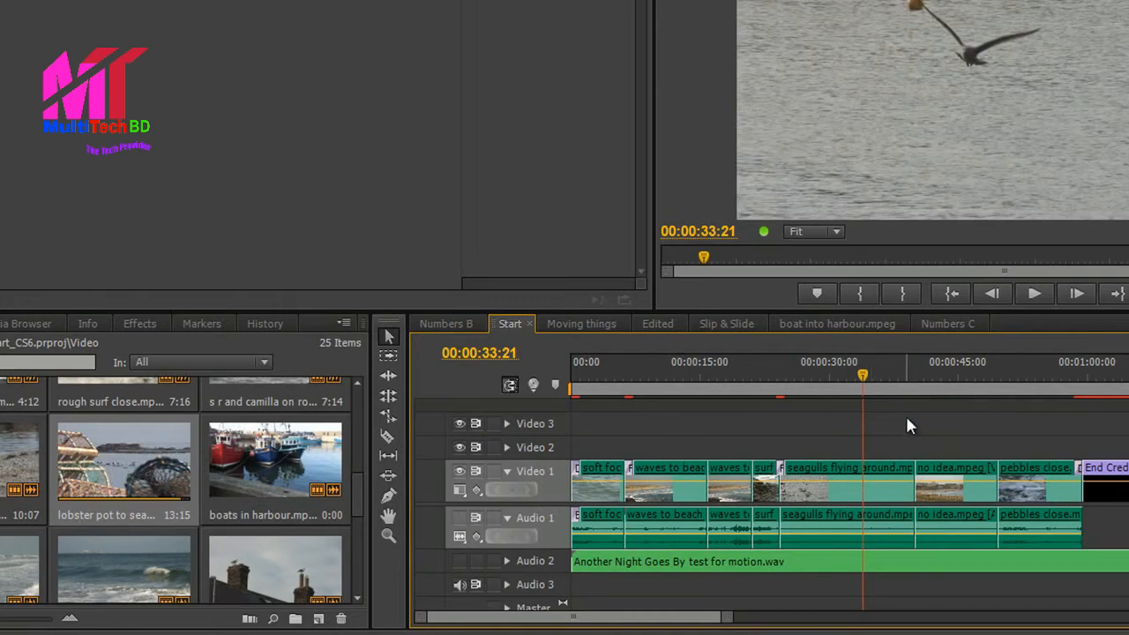
key(i)
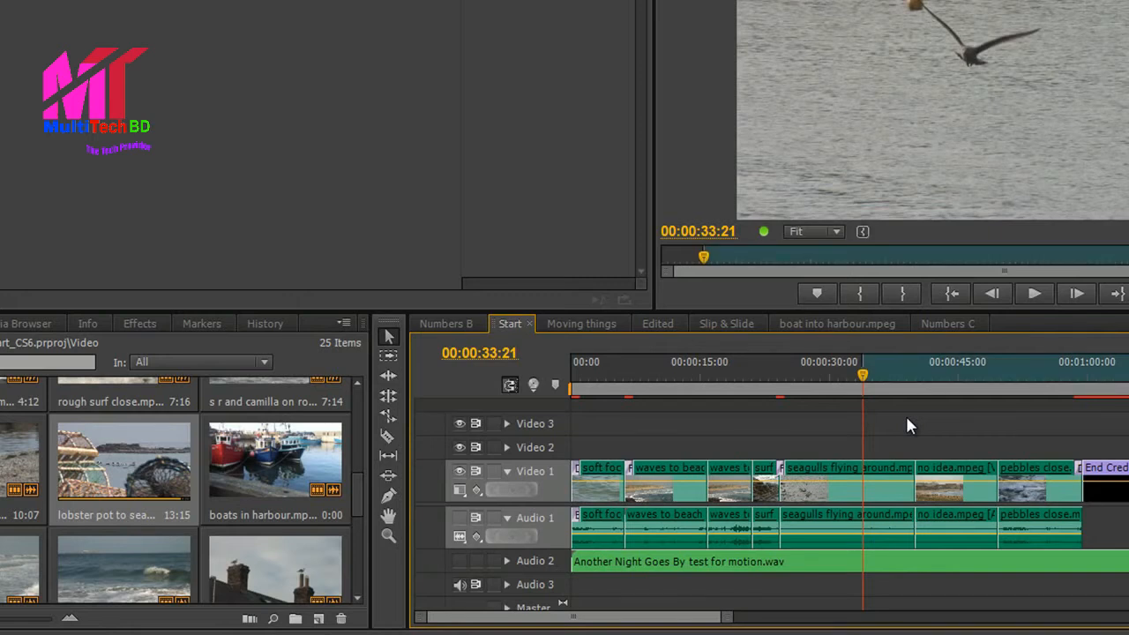
key(Down)
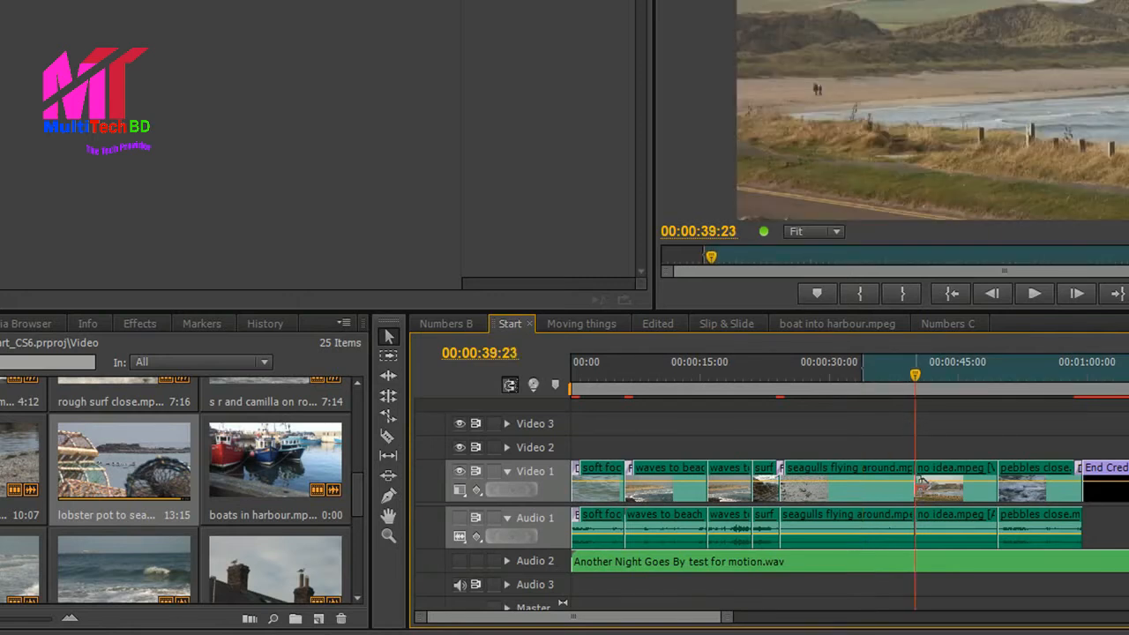
key(o)
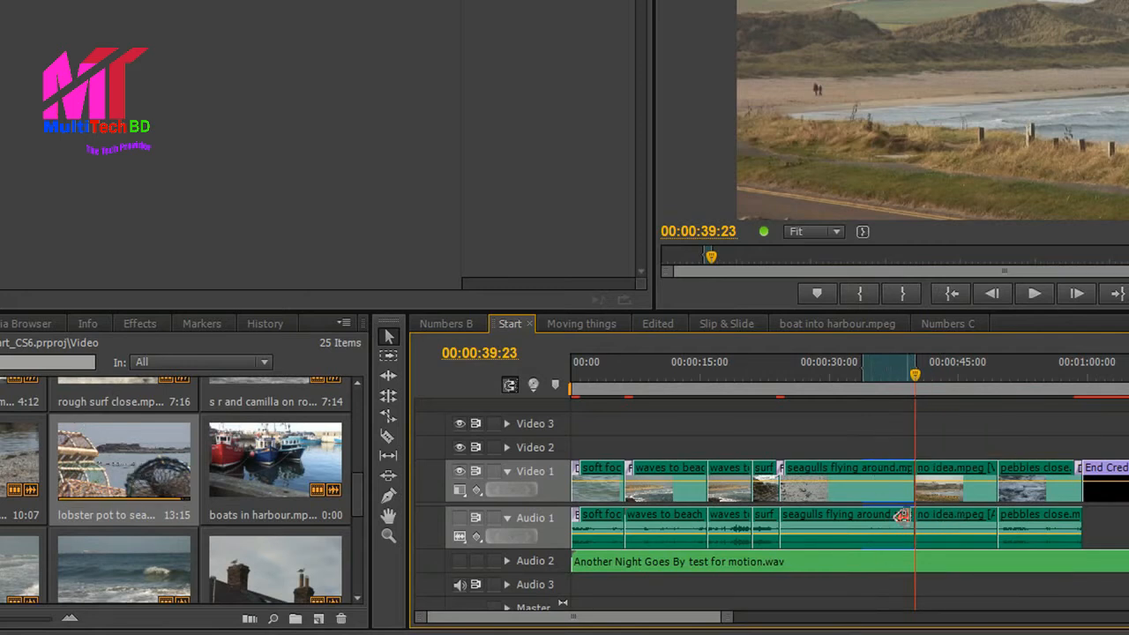
Step: Overwrite the lobster pot clip into the marked sequence range using Change Clip Speed (Fit to Fill)
click(148, 487)
key(period)
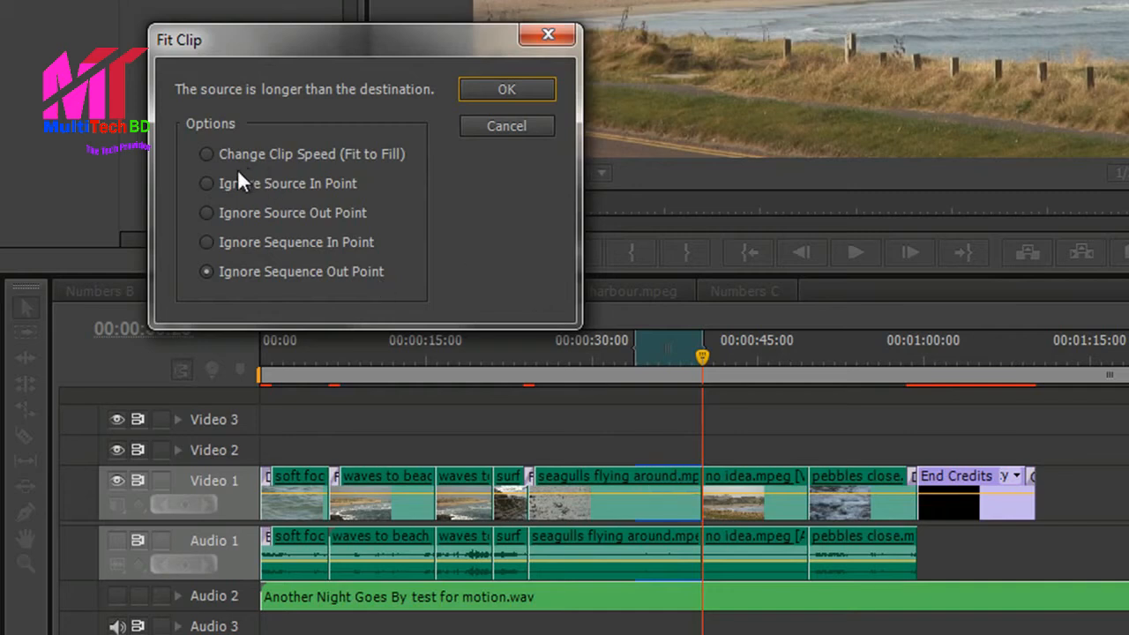
click(206, 154)
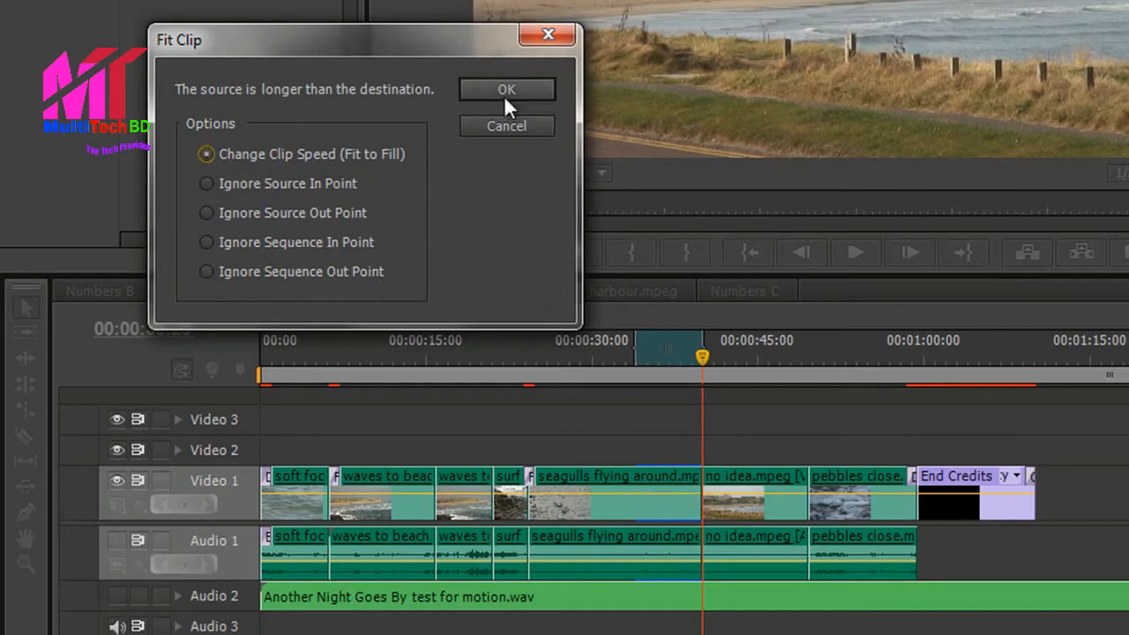
click(504, 93)
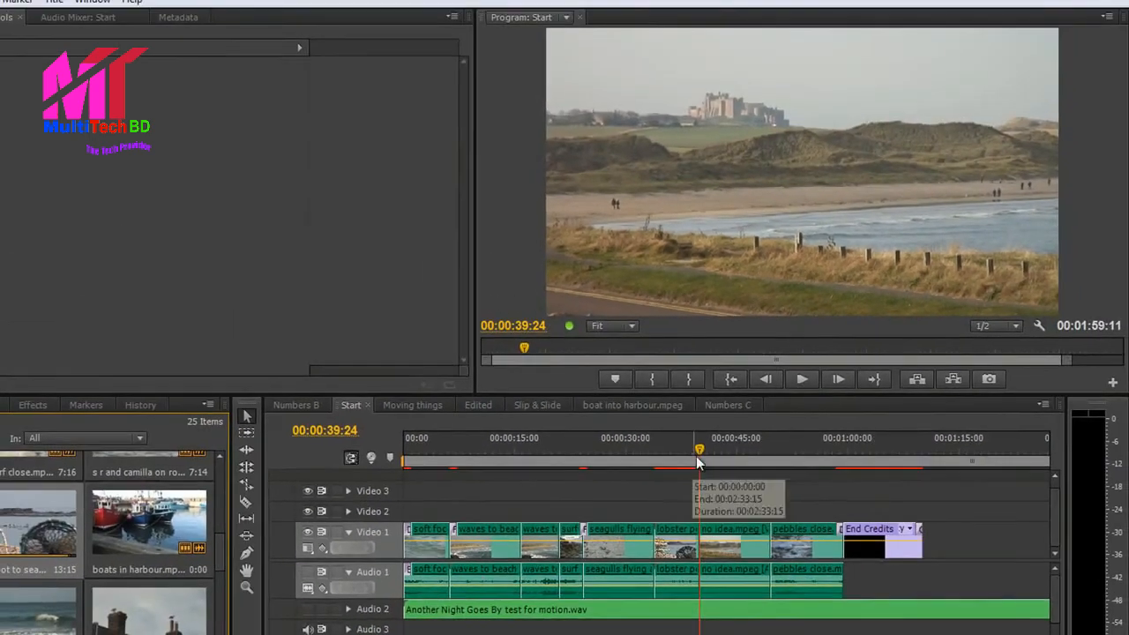
Step: Play back the sequence from the start of the inserted lobster pot clip to check its changed speed
drag(697, 367, 640, 367)
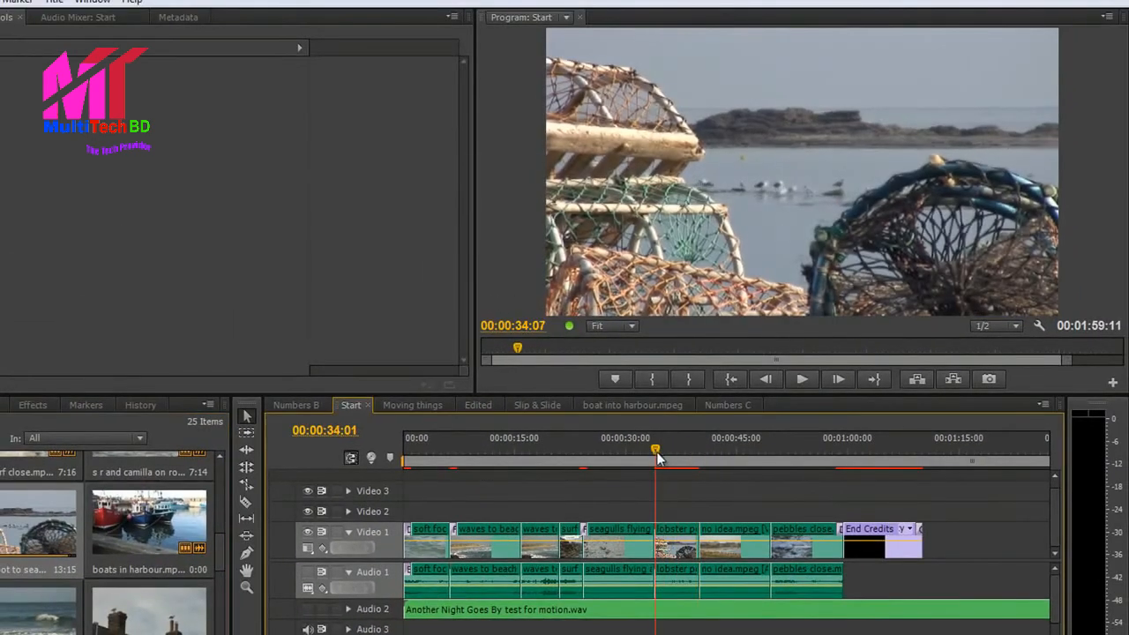
key(space)
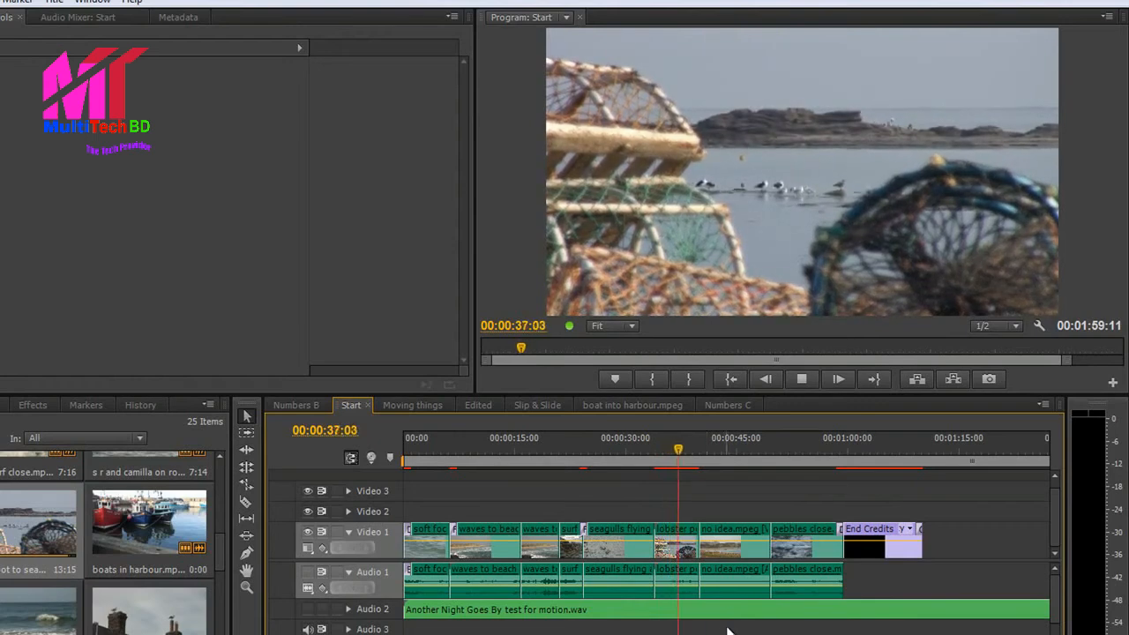
key(space)
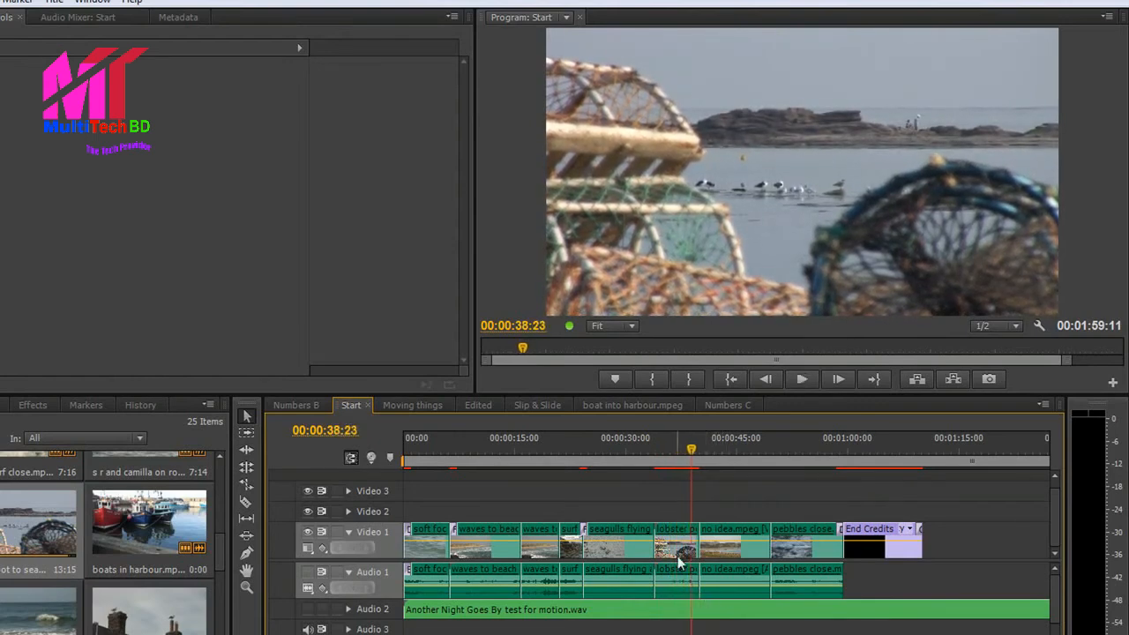
Step: Undo the fit-to-fill overwrite of the lobster pot clip
mouse_move(679, 545)
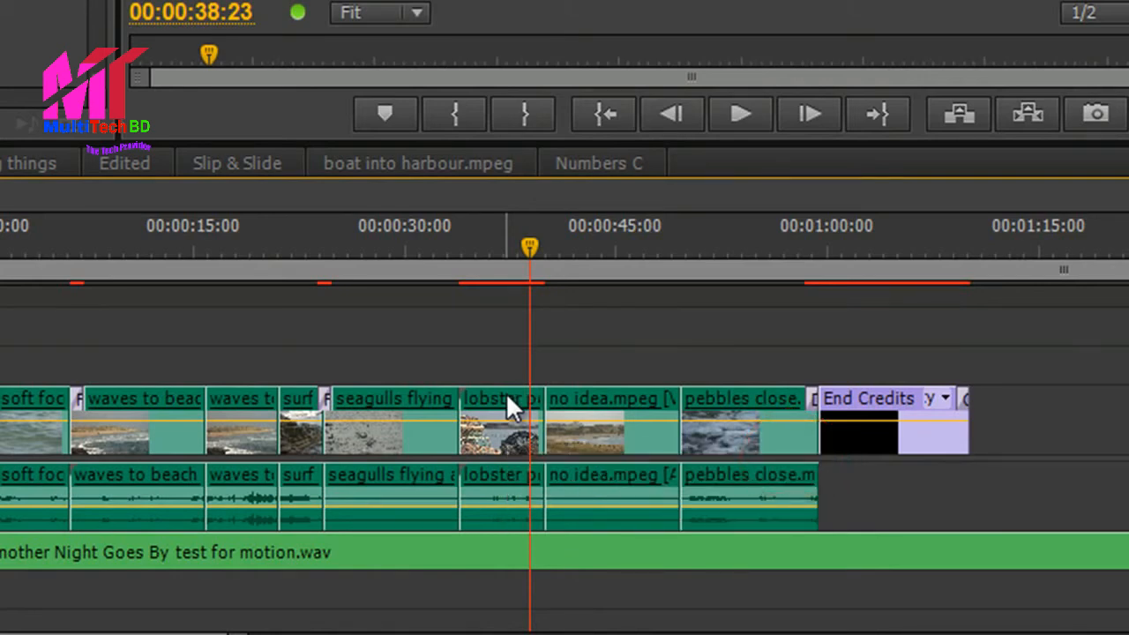
key(ctrl+z)
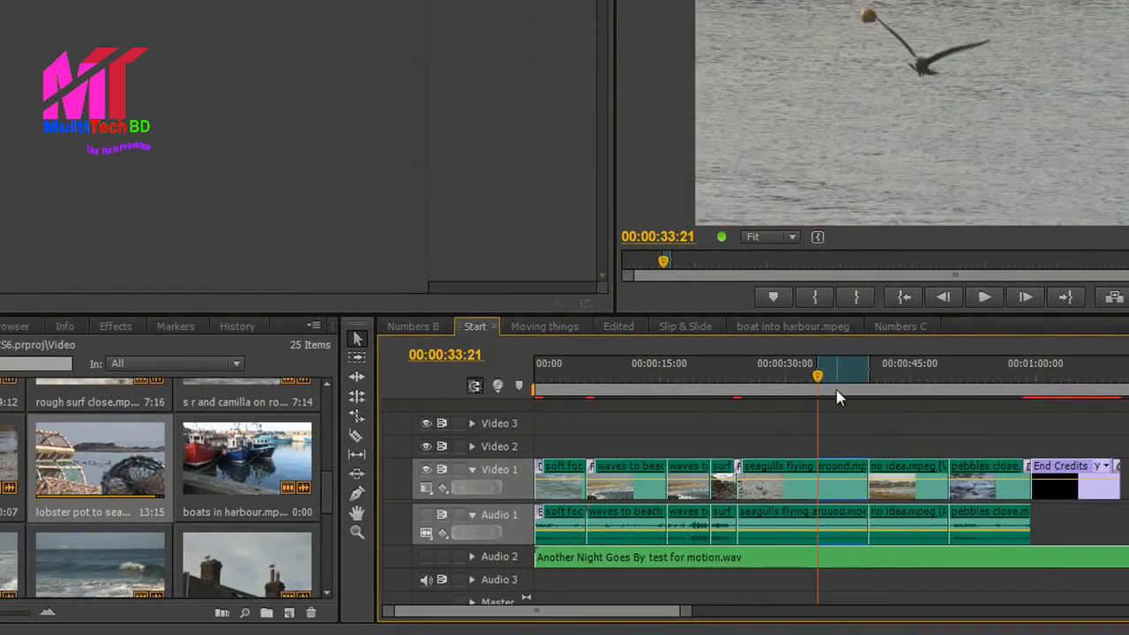
Step: Clear the sequence's In and Out points and find the surf over rock clip in the Video bin
right_click(838, 373)
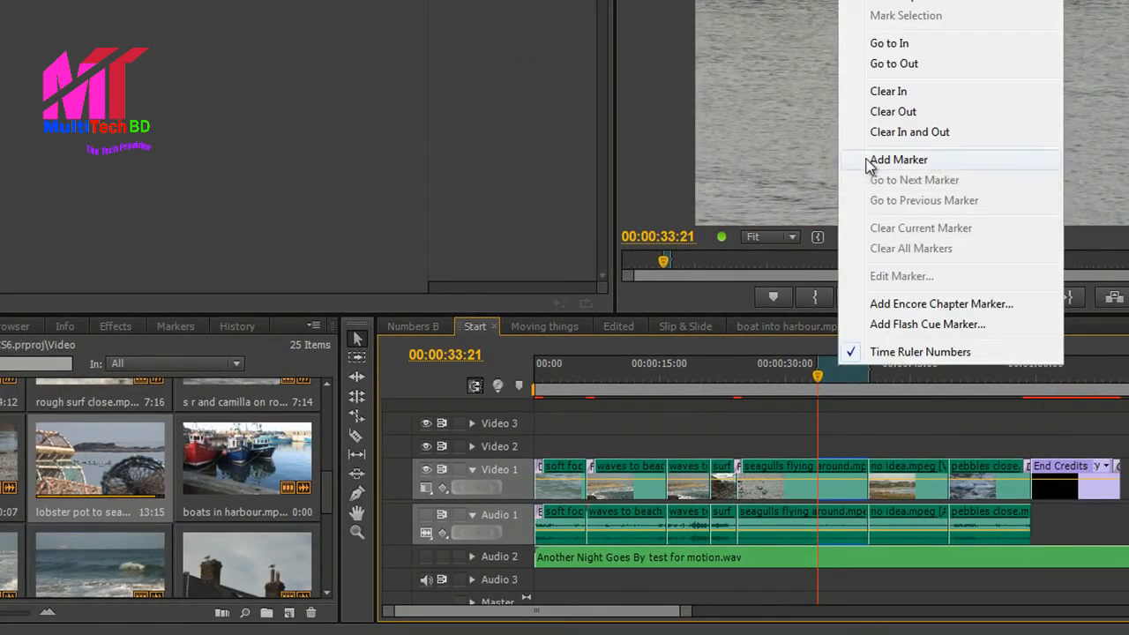
click(889, 133)
scroll(326, 414, down, 5)
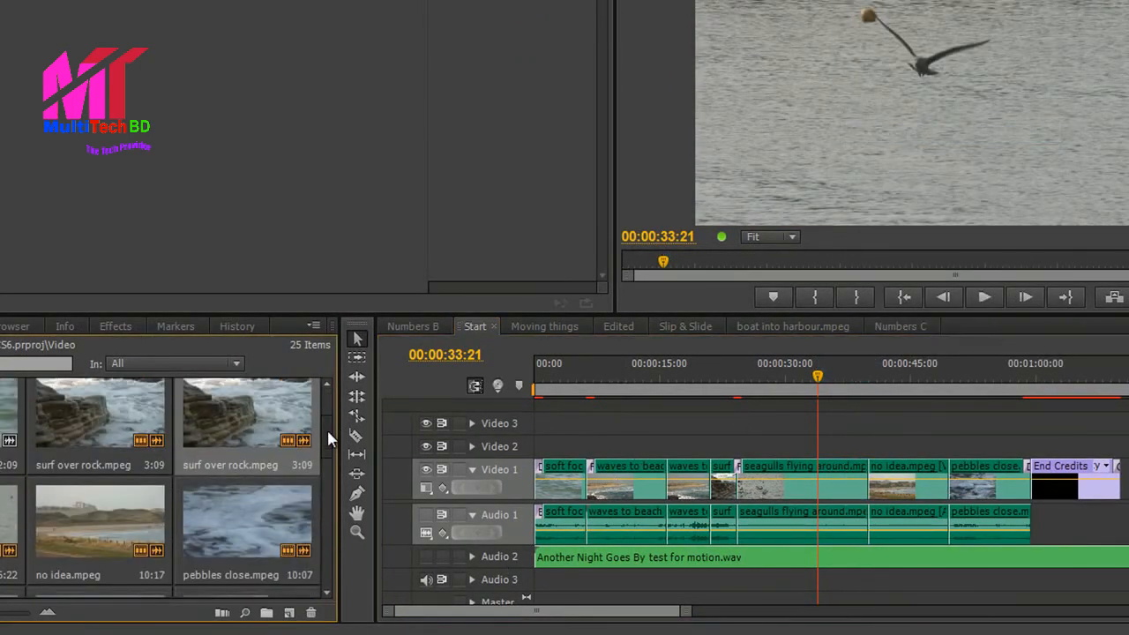
drag(328, 425, 327, 424)
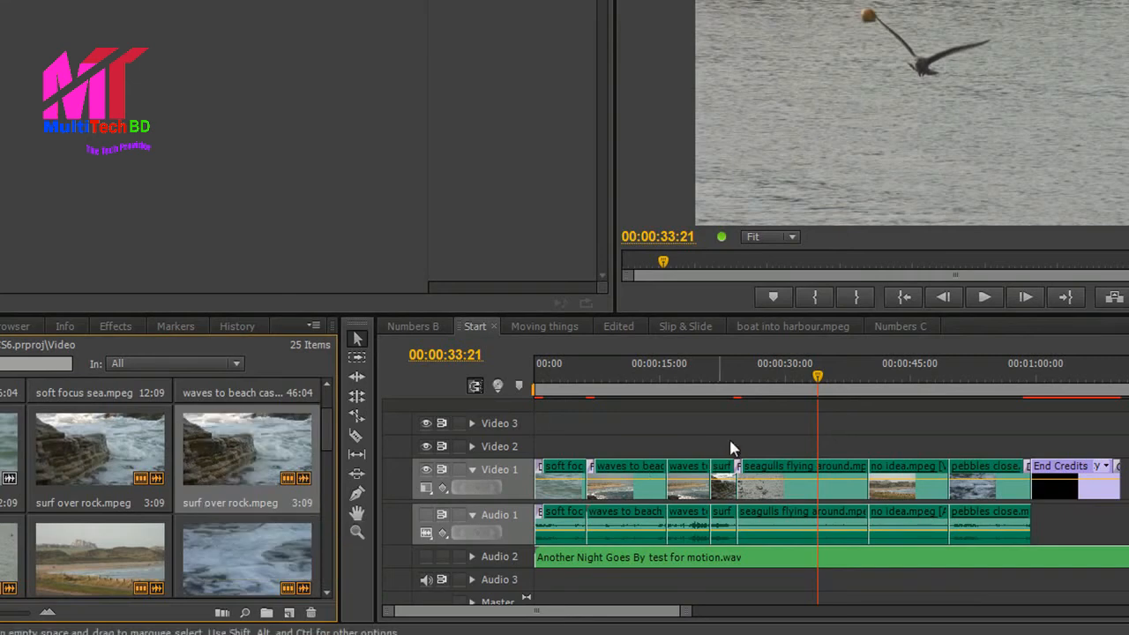
Step: Mark a sequence In point at 00:00:31:13 and an Out point at the end of the seagulls clip, 00:00:39:23
drag(819, 381, 799, 385)
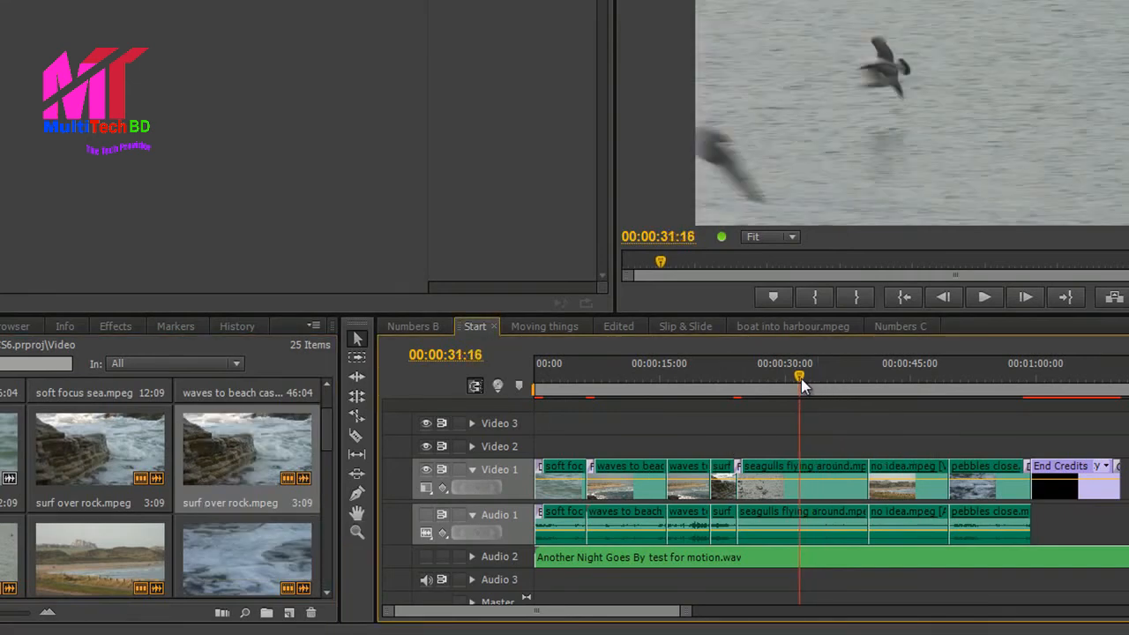
click(238, 475)
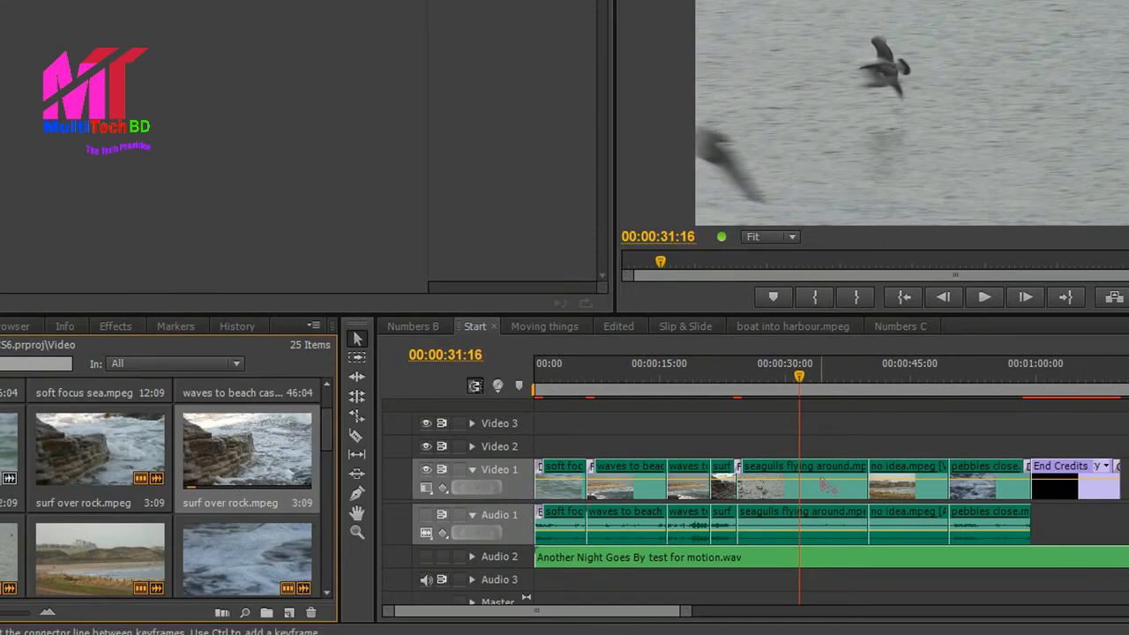
drag(845, 383, 802, 388)
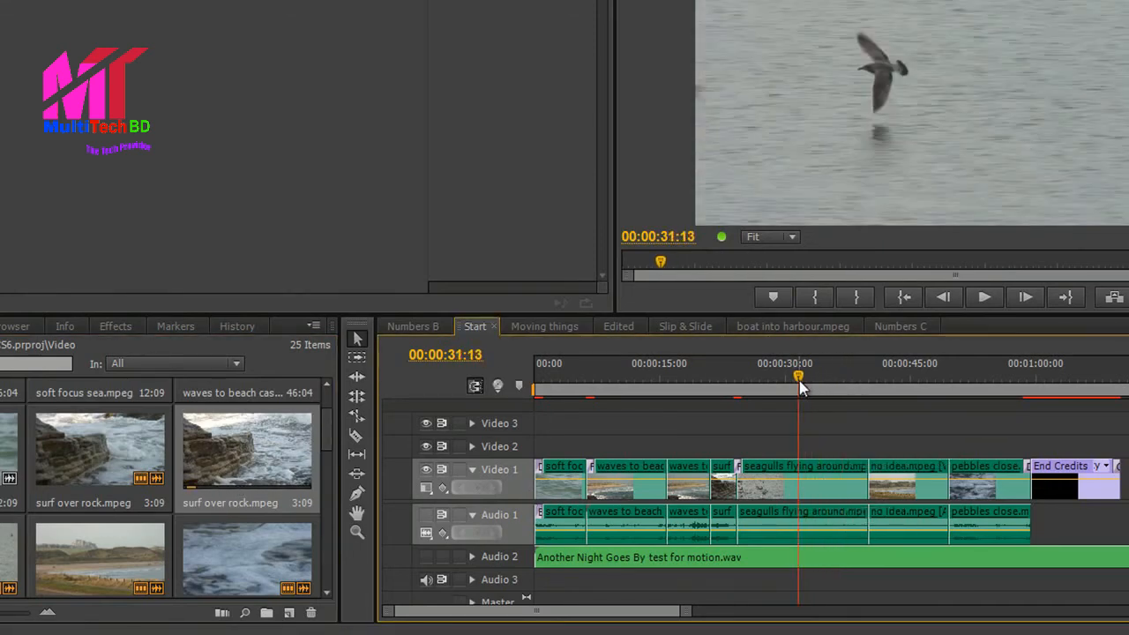
key(Down)
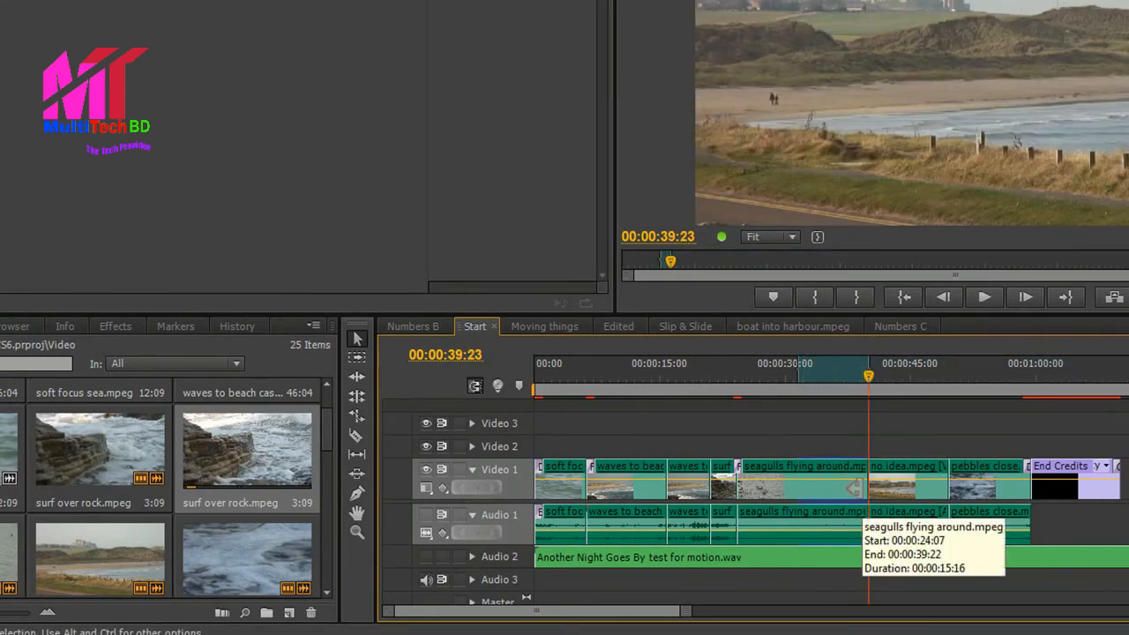
Step: Overwrite the surf over rock clip into the marked sequence range using Change Clip Speed (Fit to Fill)
click(258, 459)
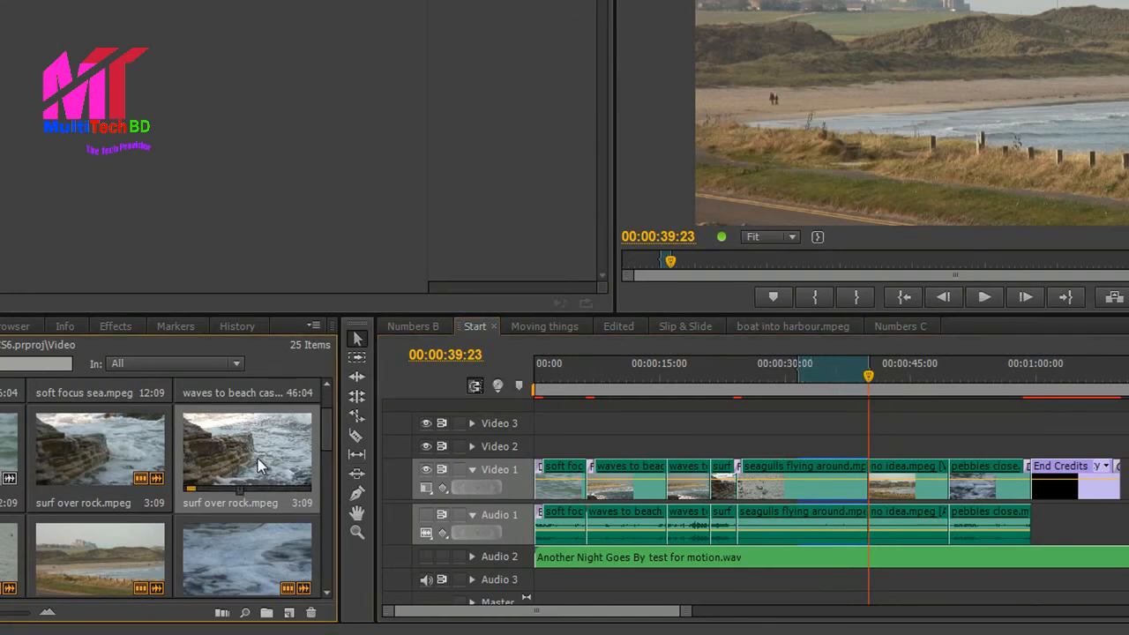
key(period)
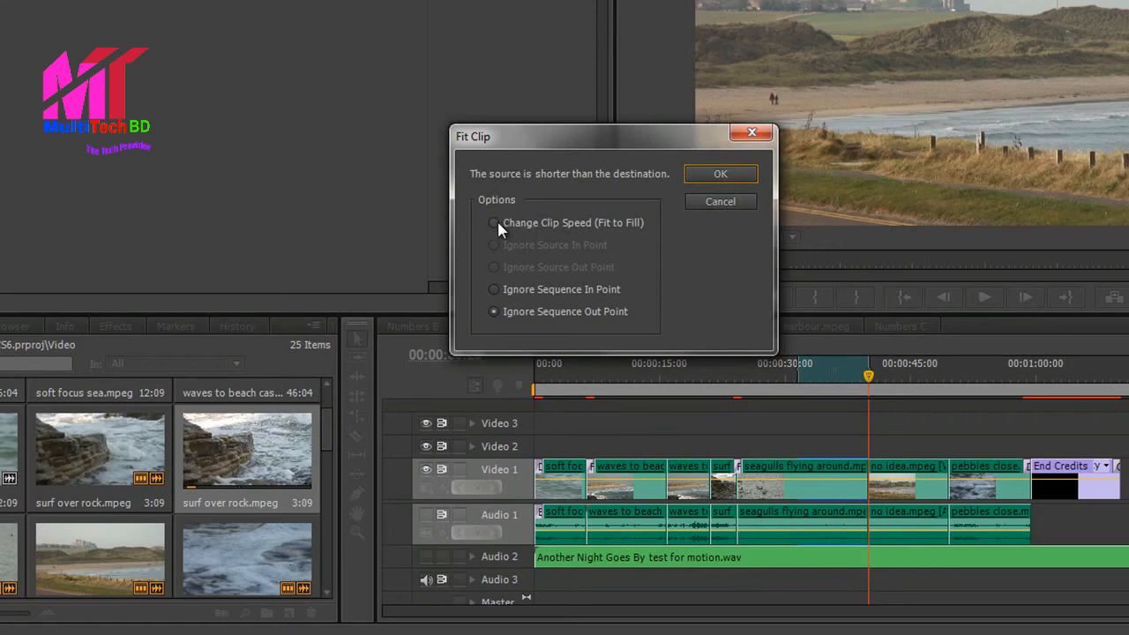
click(494, 311)
click(494, 223)
click(736, 172)
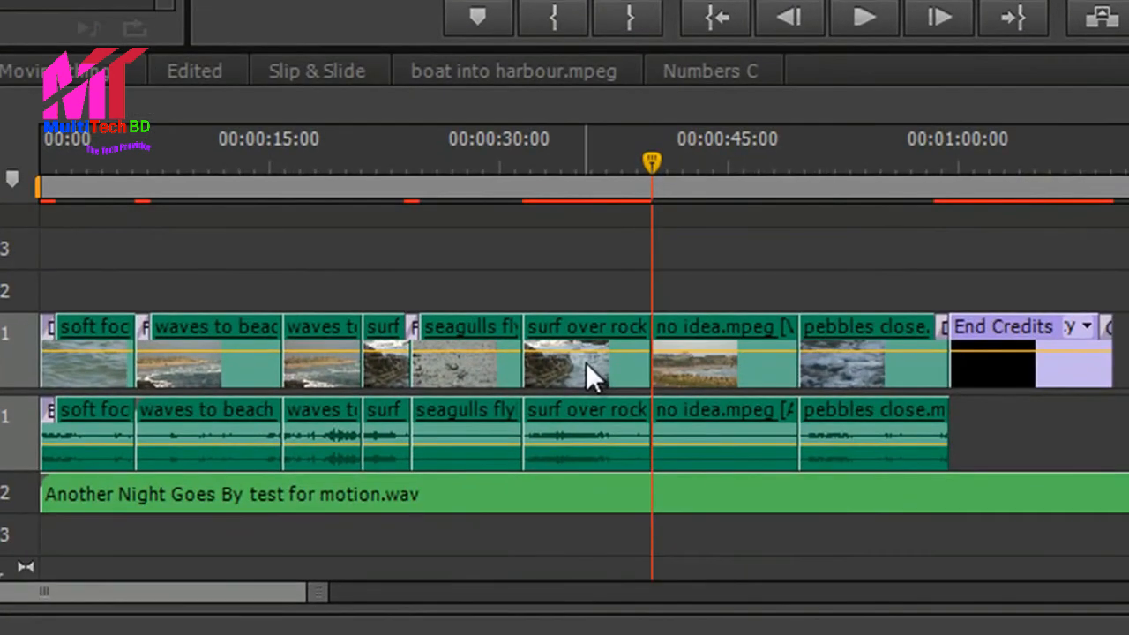
Step: Check the inserted surf over rock clip's speed and play back the sequence from 00:00:28:08 through part of that clip
mouse_move(587, 365)
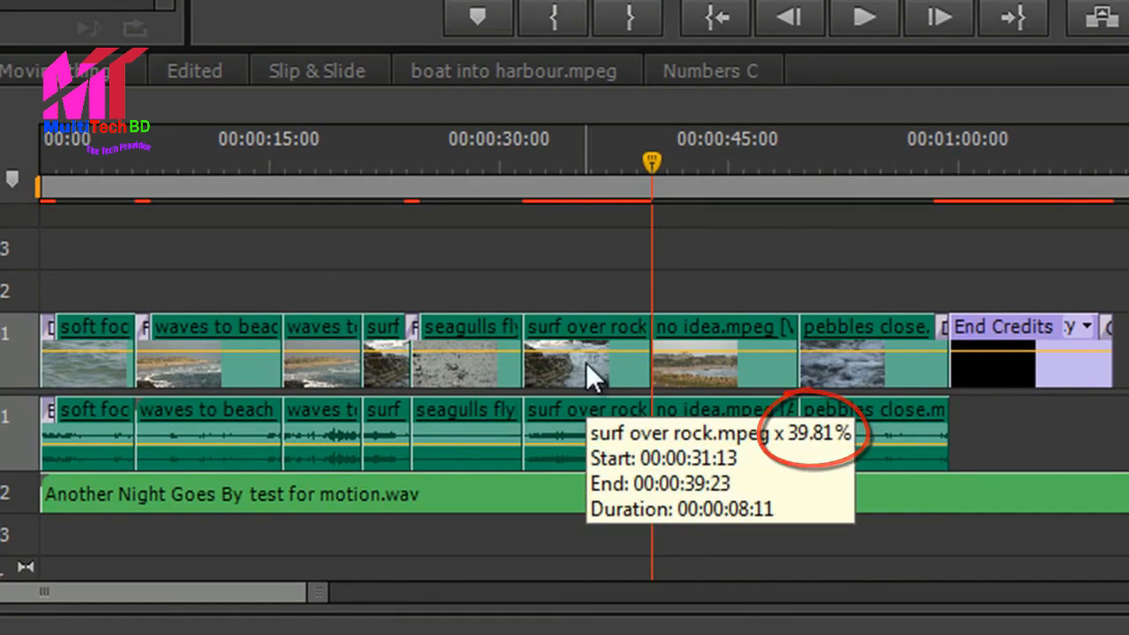
click(470, 133)
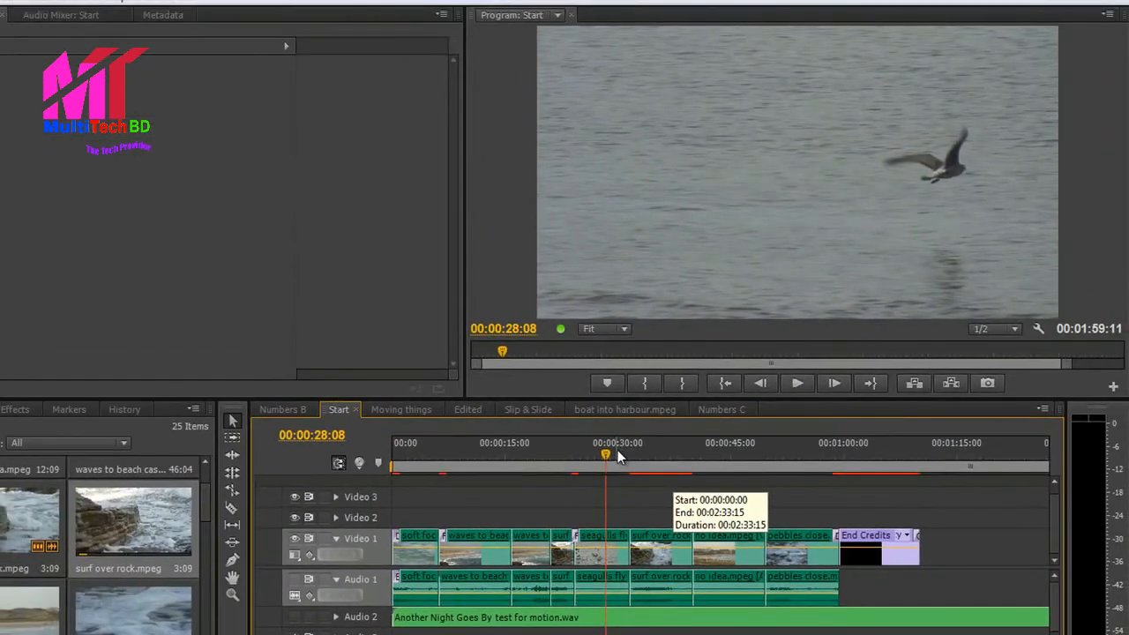
key(space)
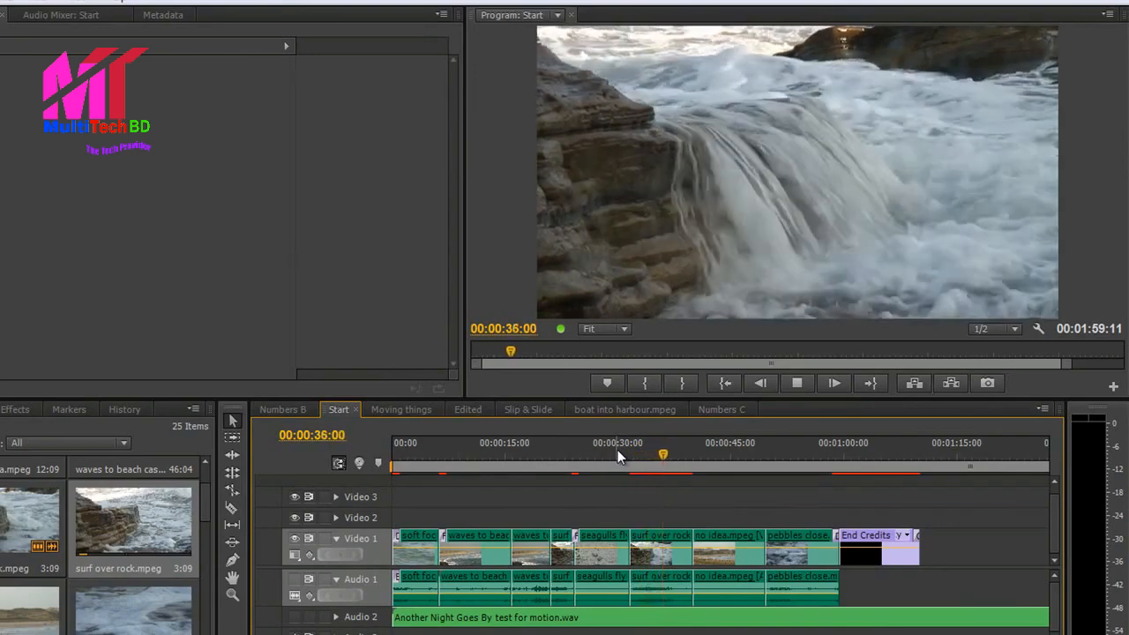
key(space)
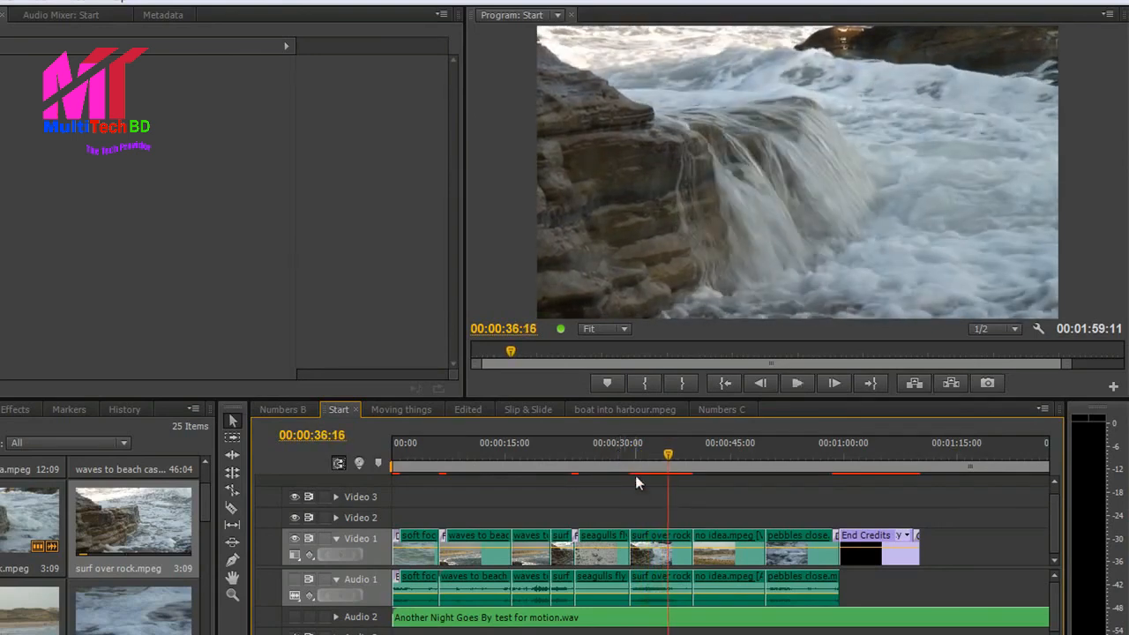
Step: Turn on Frame Blend for the surf over rock clip in the sequence and preview its slowed motion
right_click(651, 547)
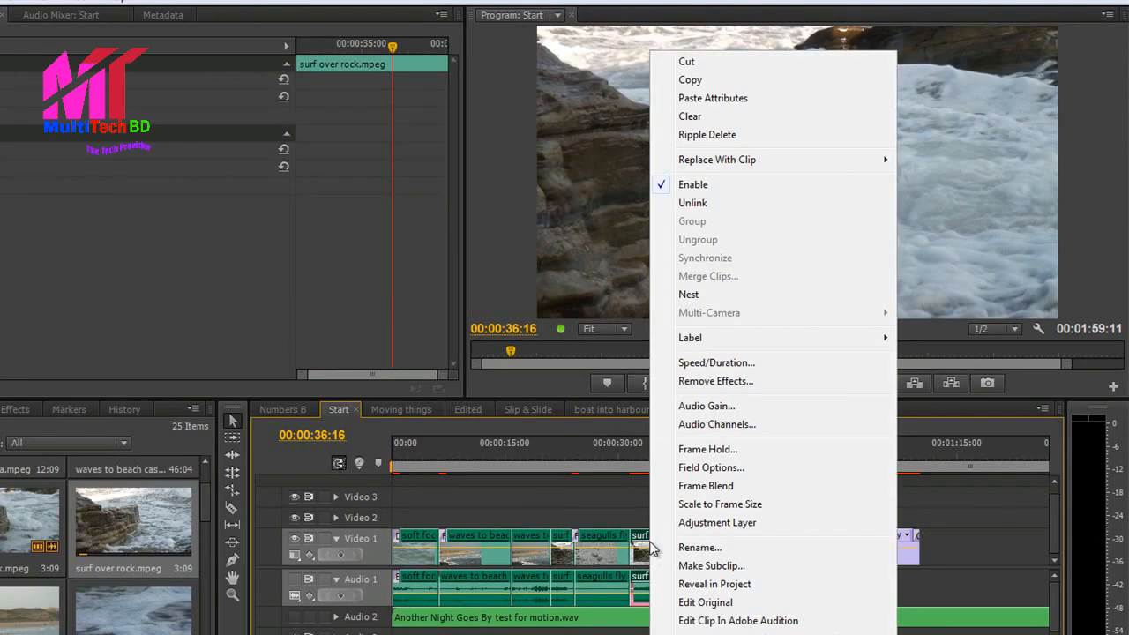
click(703, 488)
key(space)
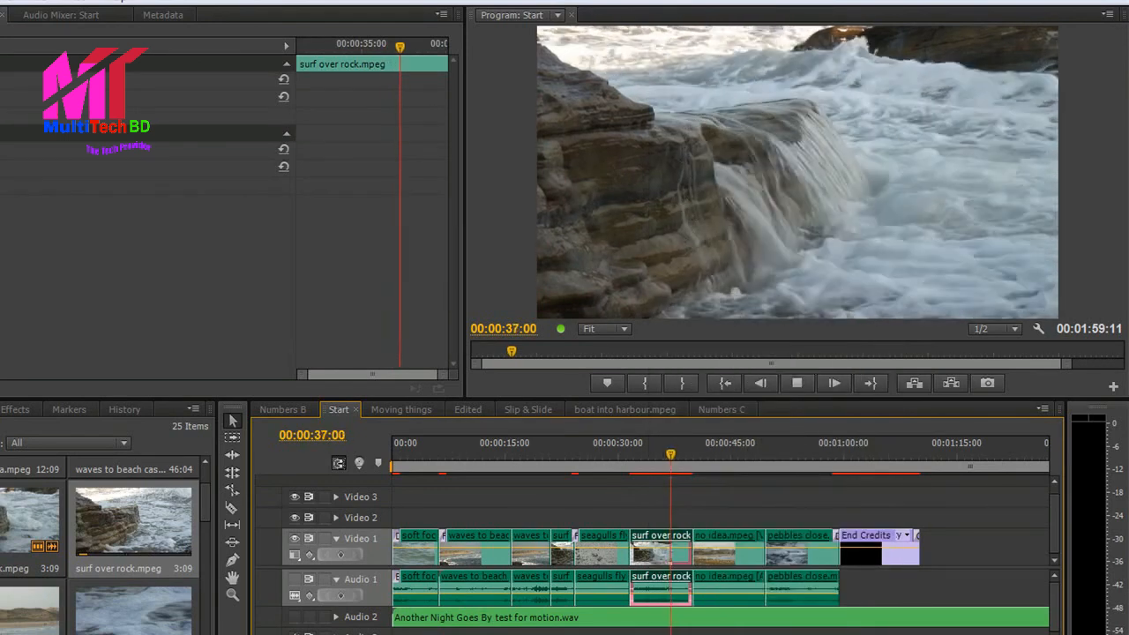
click(667, 462)
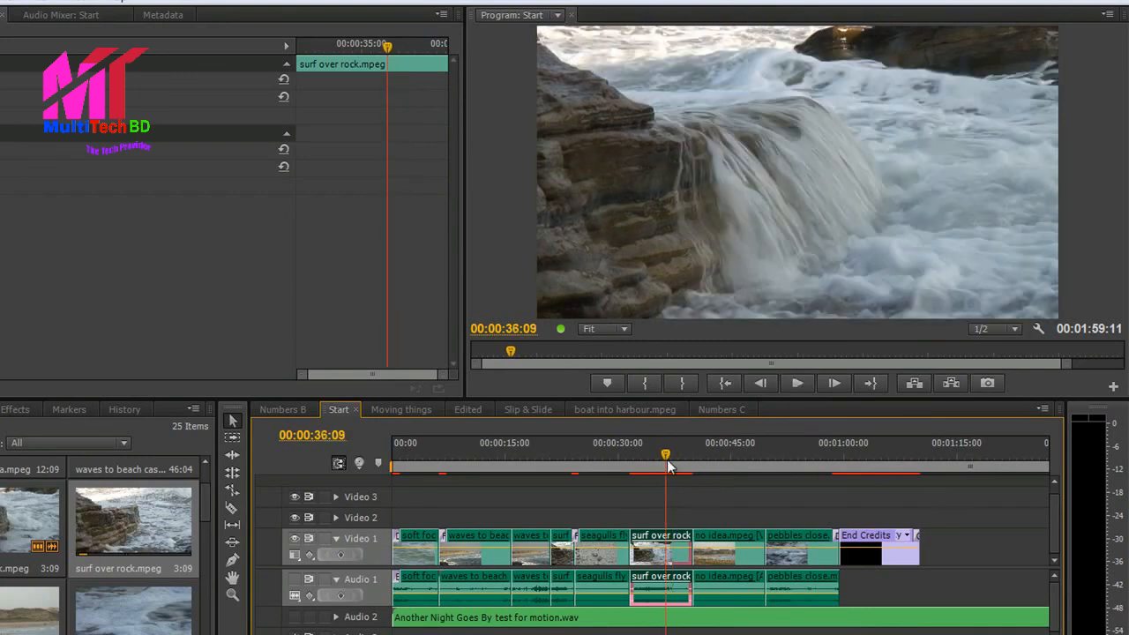